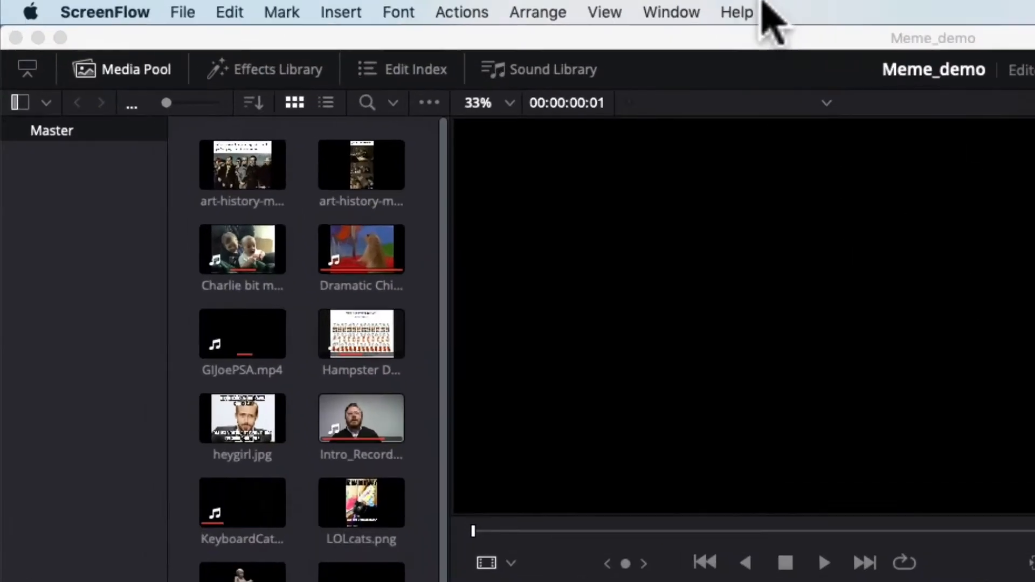
click(399, 24)
click(211, 17)
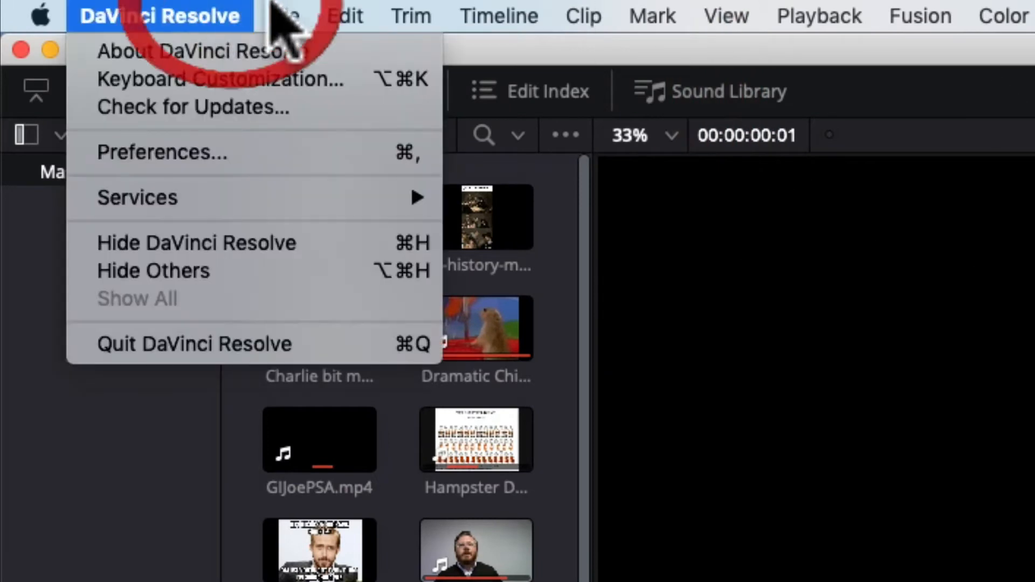
mouse_move(379, 303)
click(371, 180)
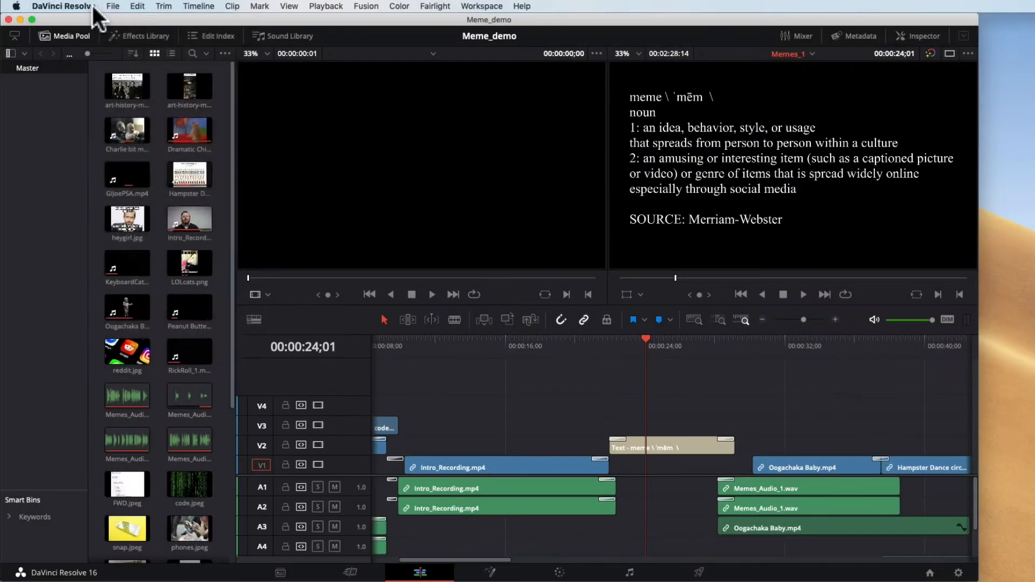
Quick-export the timeline with the H.264 preset as Memes_1 on the Desktop and dismiss the render dialog when finished.
click(113, 6)
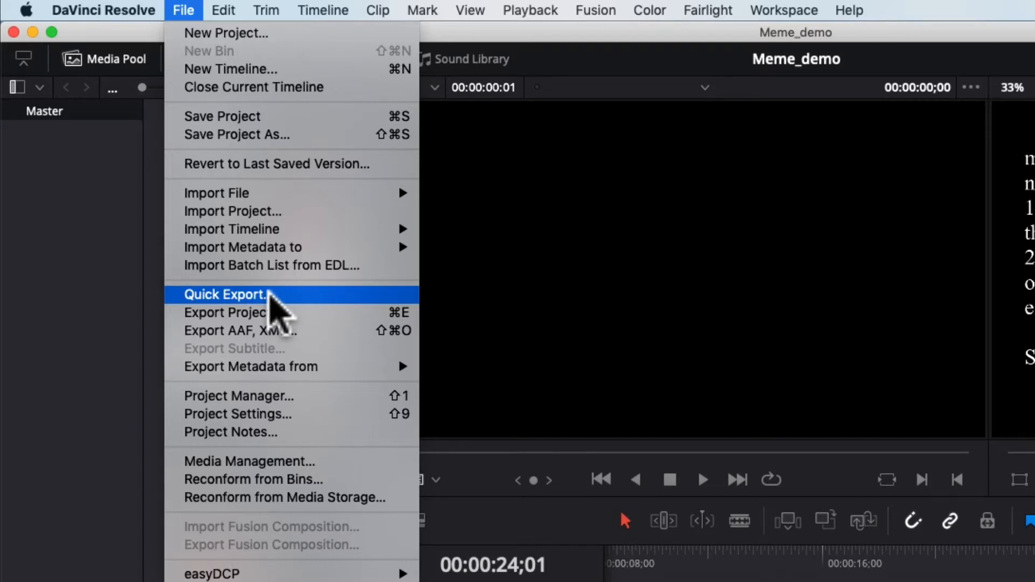
mouse_move(206, 11)
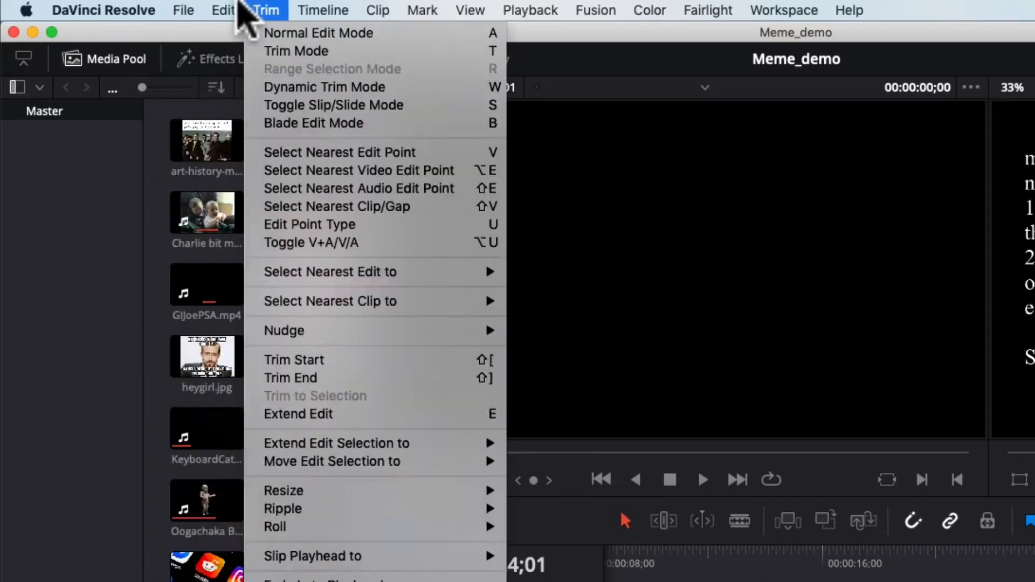
click(280, 295)
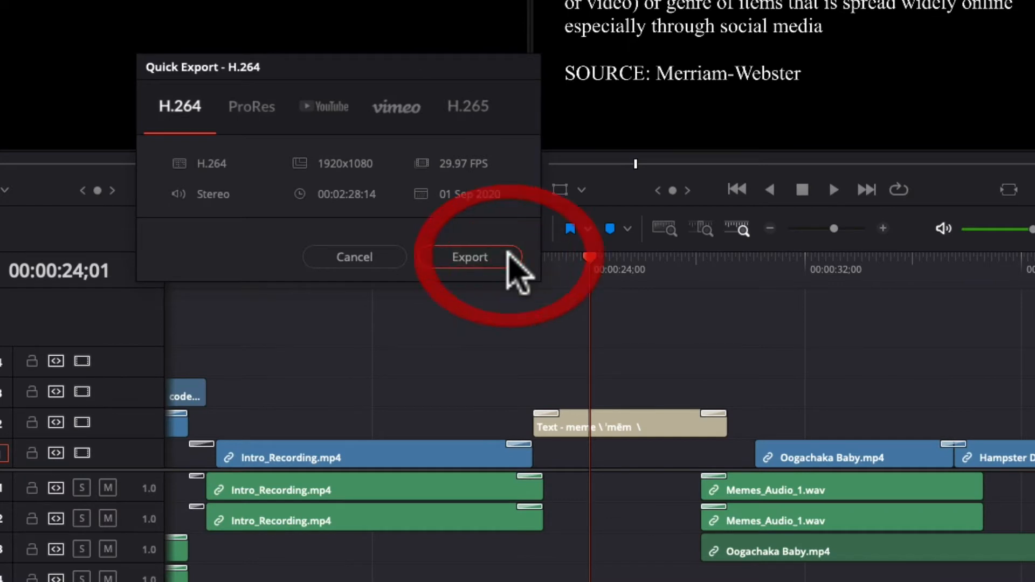
click(507, 252)
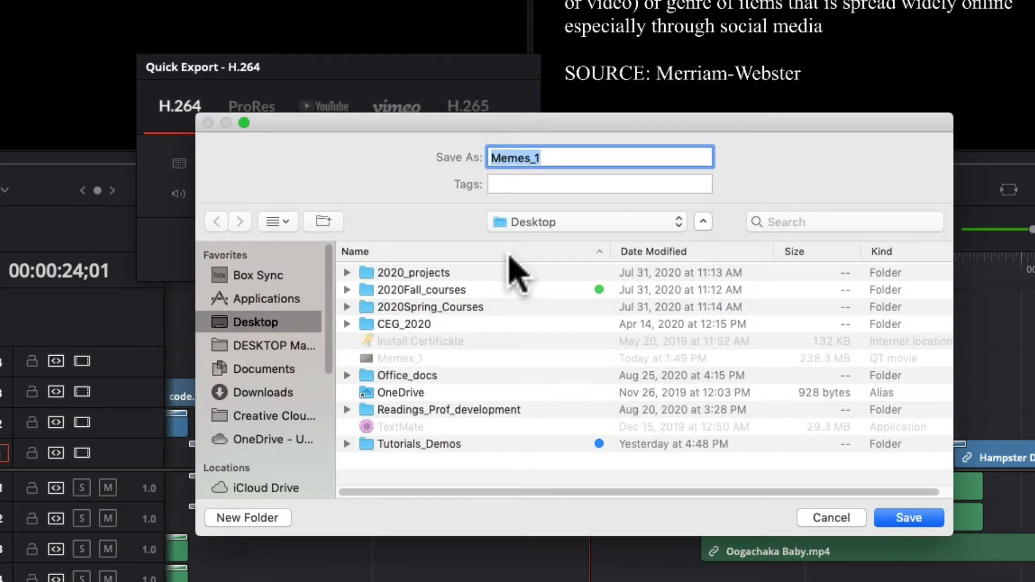
click(926, 520)
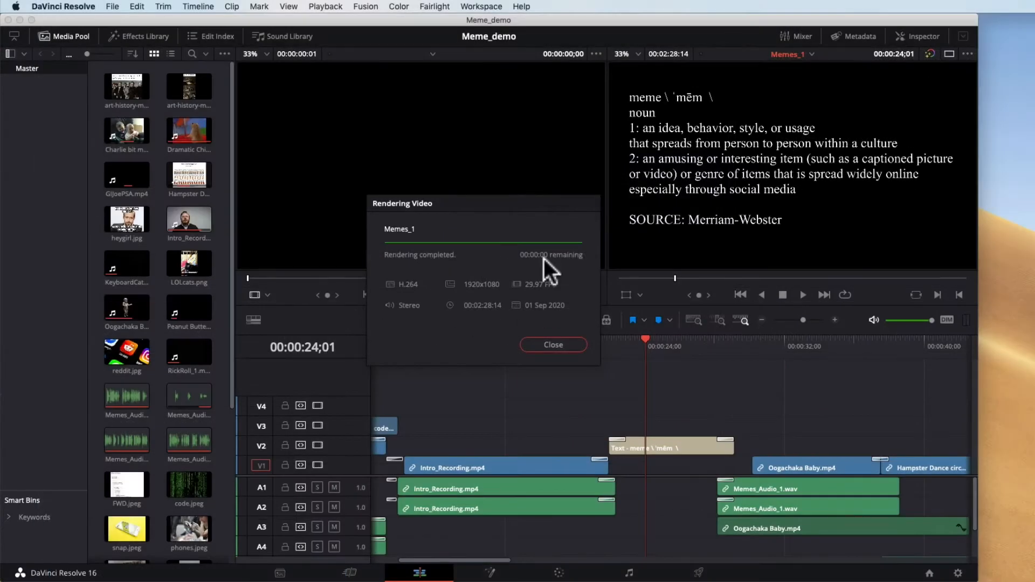
click(551, 344)
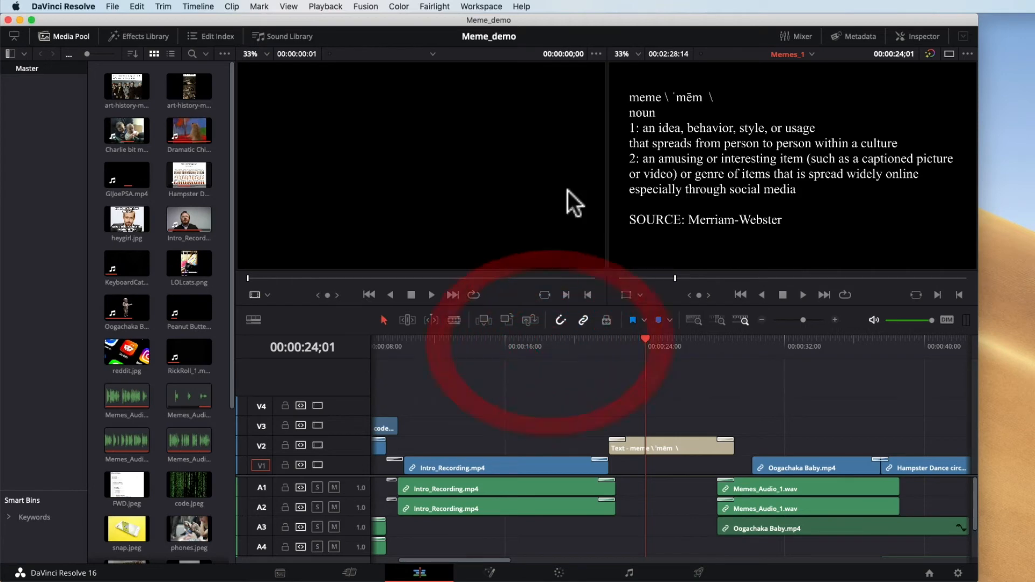
Preview the exported Memes_1 movie on the Desktop with Quick Look and close the preview.
click(1015, 118)
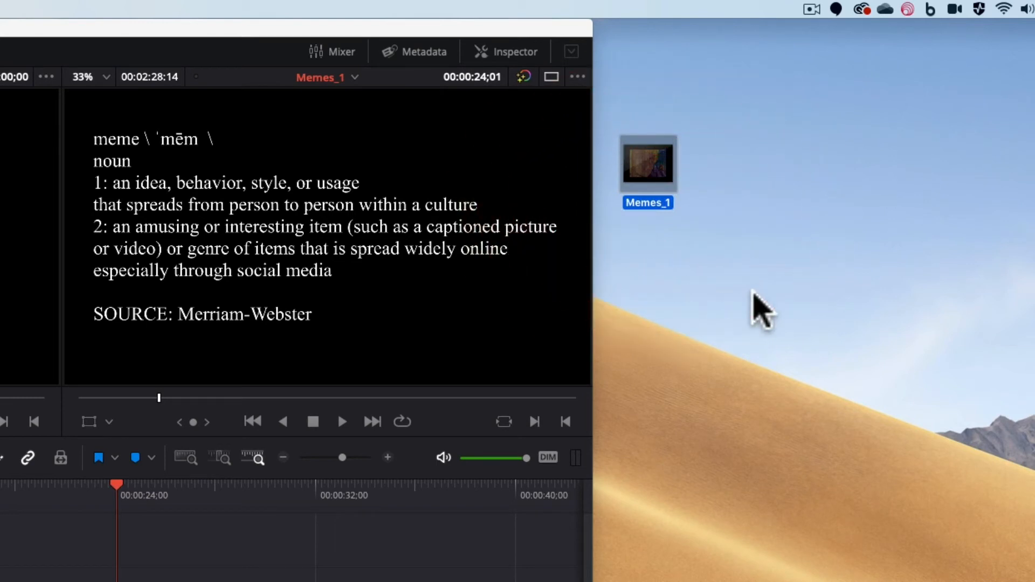
key(space)
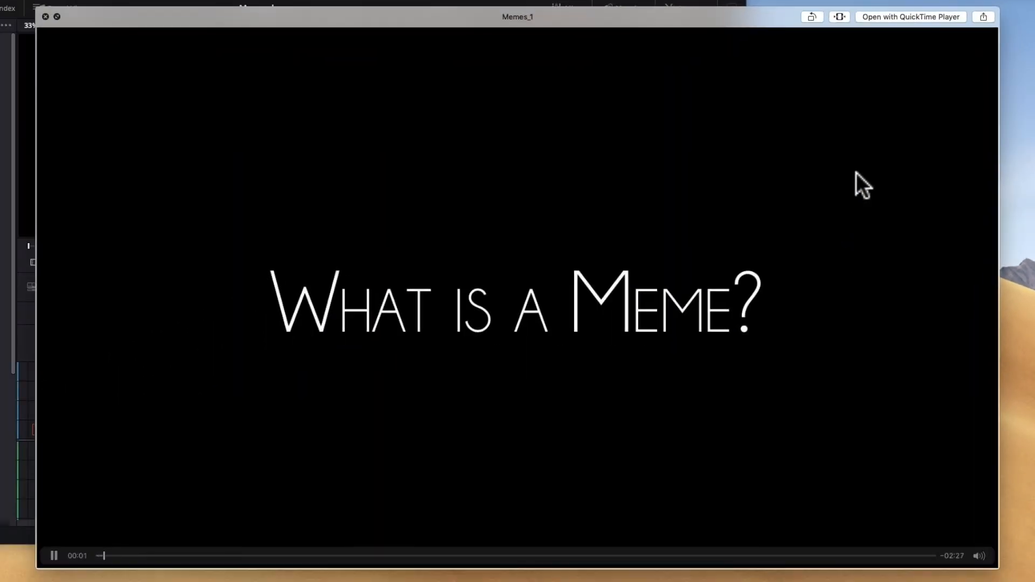
key(space)
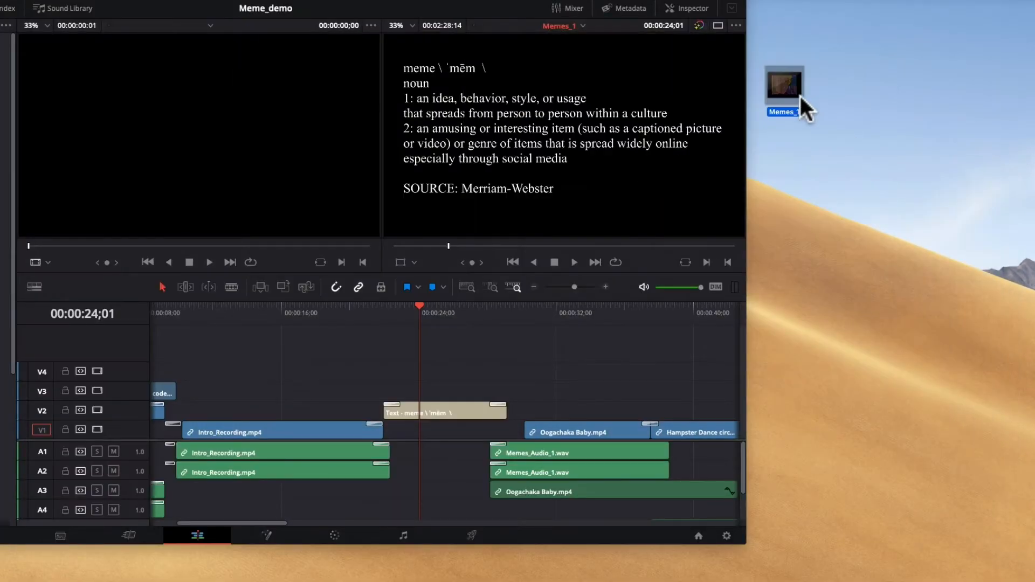
Get the file info of Memes_1 on the Desktop and examine its dimensions and file name extension.
right_click(785, 107)
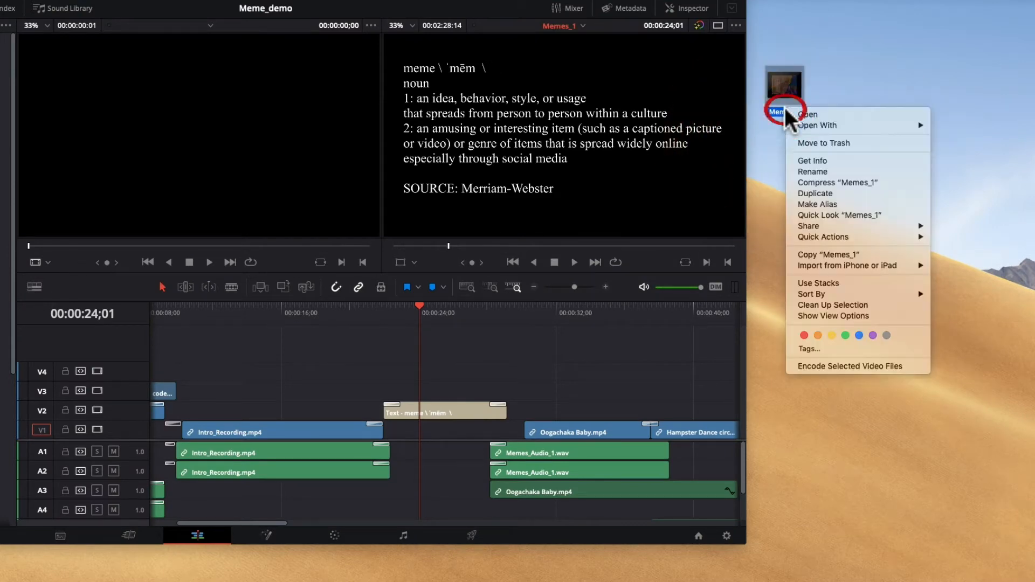
click(820, 160)
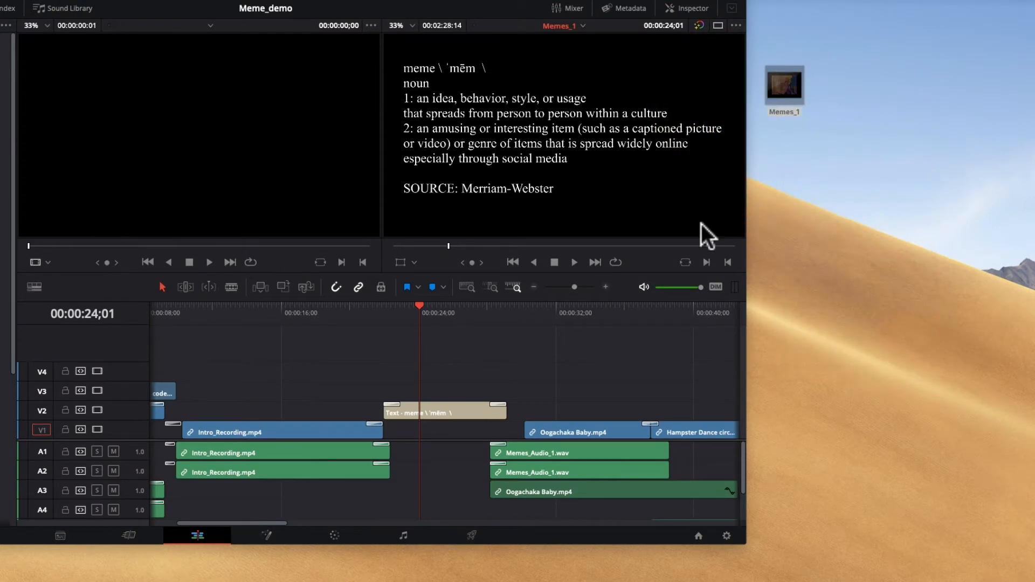
click(30, 25)
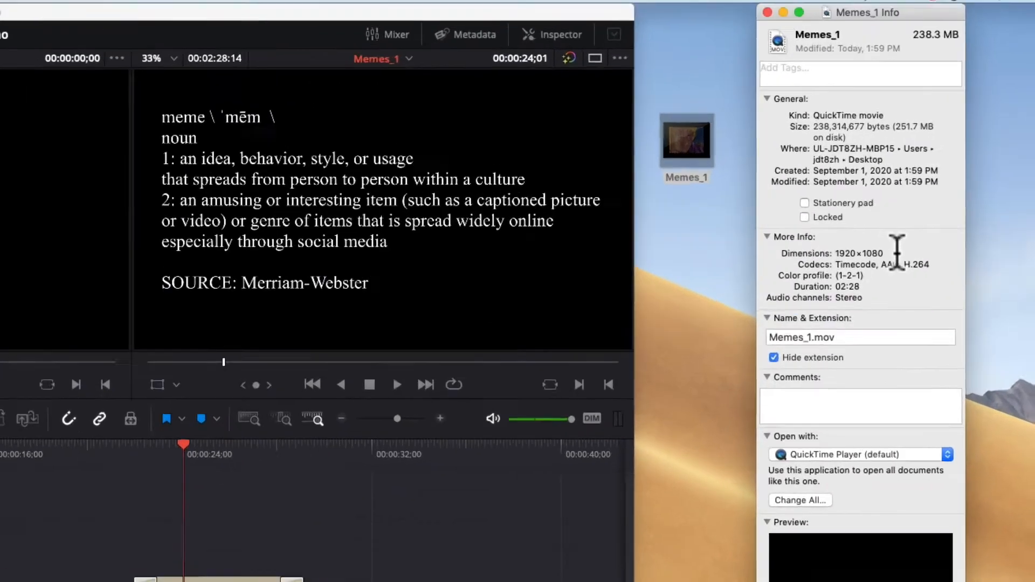
drag(928, 167, 894, 168)
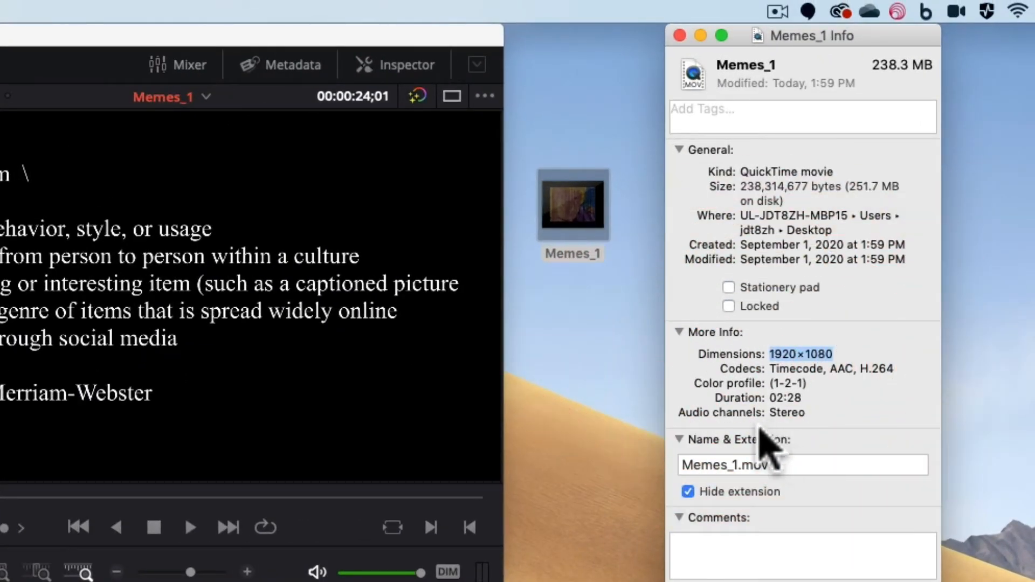
drag(835, 172, 738, 172)
click(775, 462)
click(781, 463)
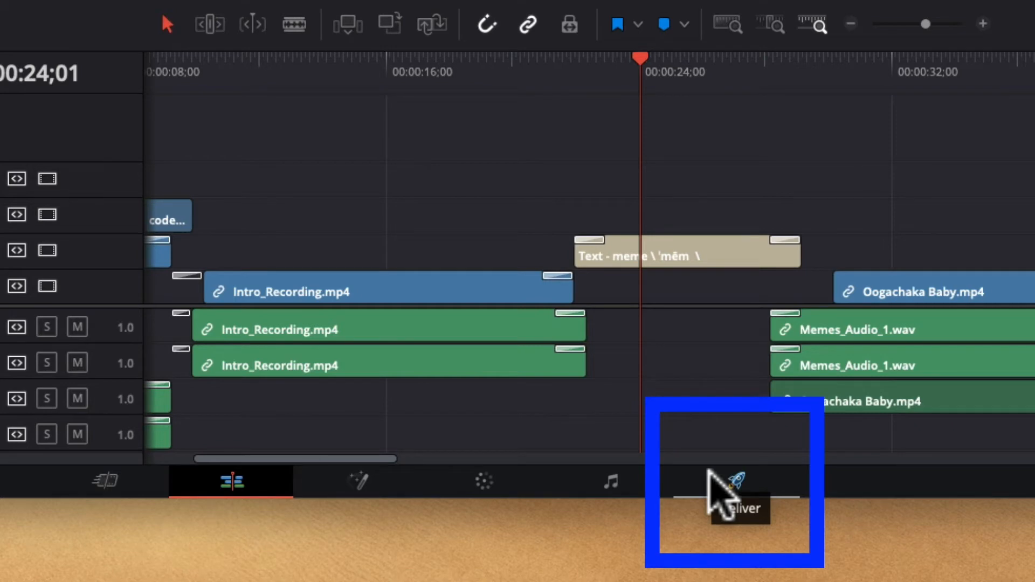
Open the Deliver page, choose the YouTube 1080p render preset and review its settings down to the direct upload option.
click(709, 471)
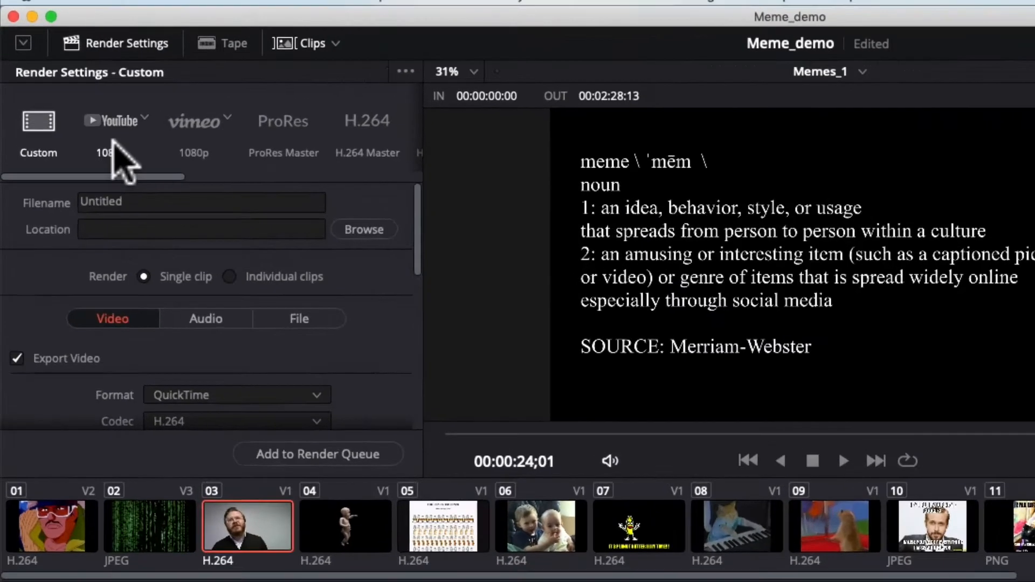
click(70, 85)
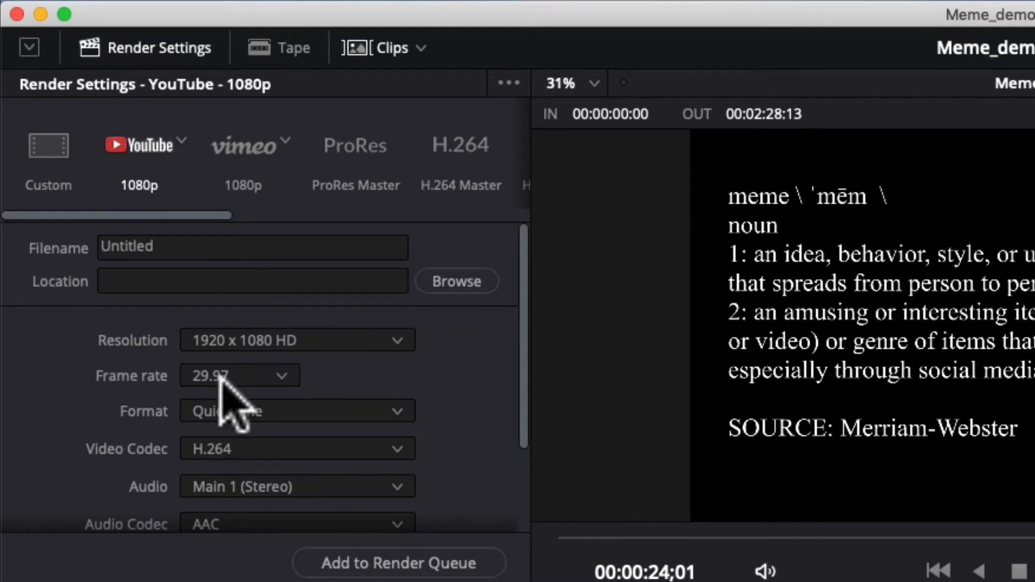
scroll(485, 427, down, 3)
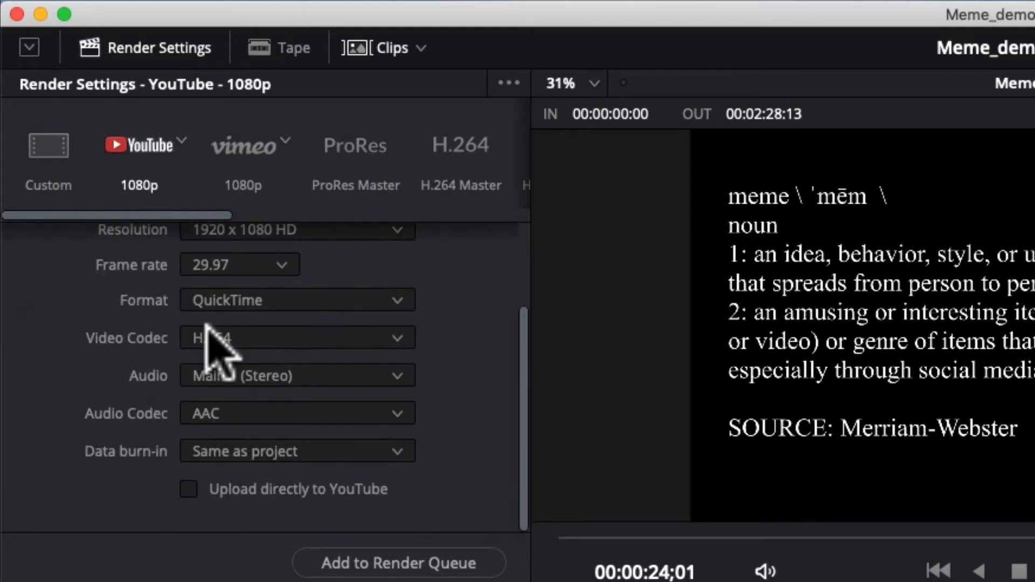
scroll(435, 482, up, 3)
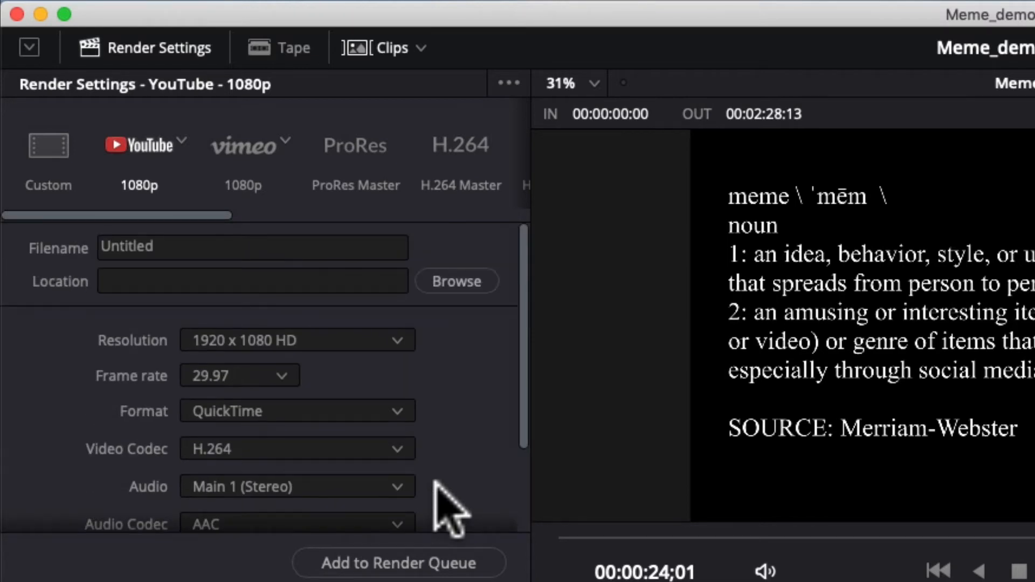
scroll(436, 482, down, 3)
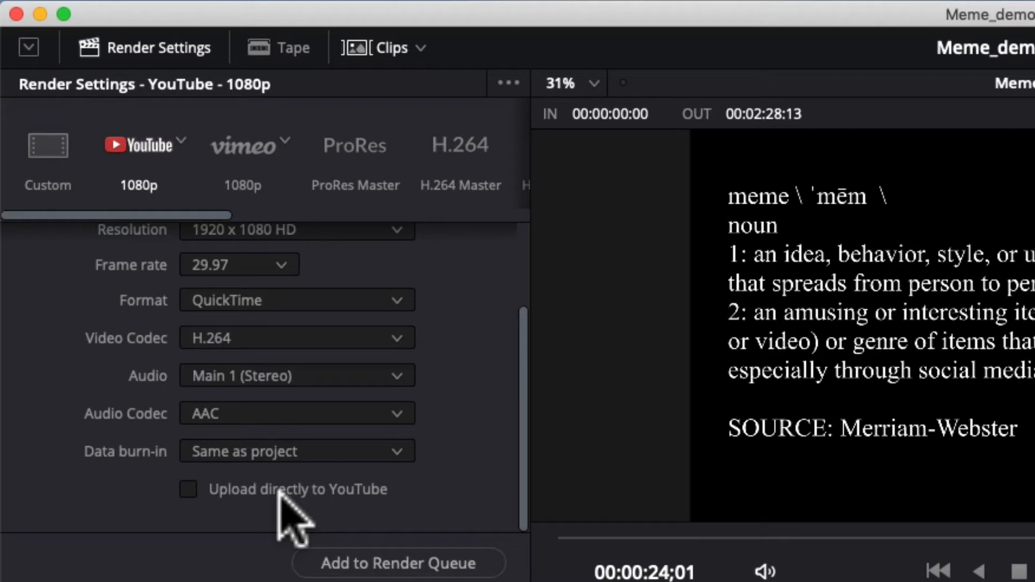
Choose the Vimeo 1080p render preset and review its settings.
click(238, 145)
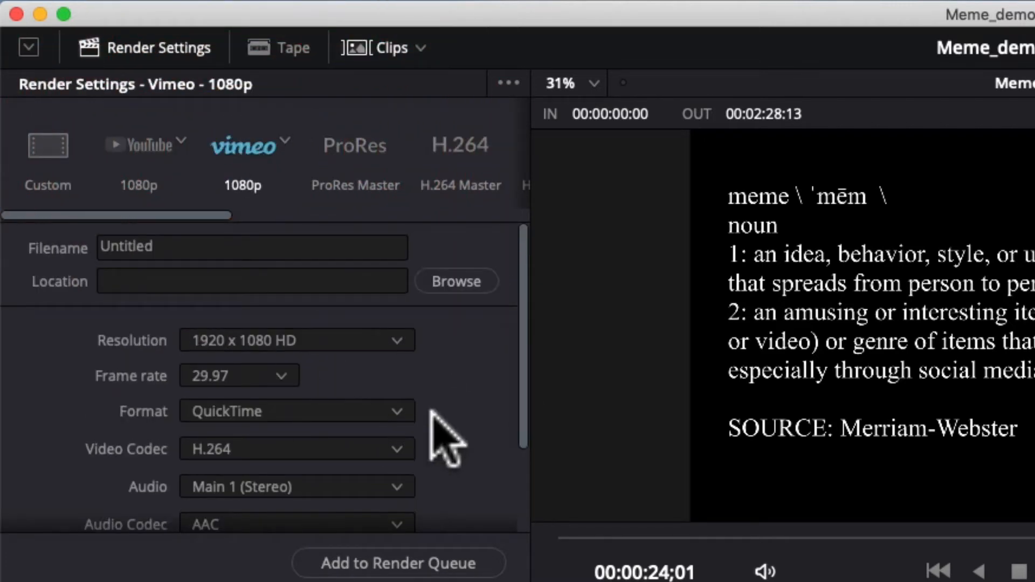
scroll(450, 439, down, 3)
scroll(413, 480, up, 3)
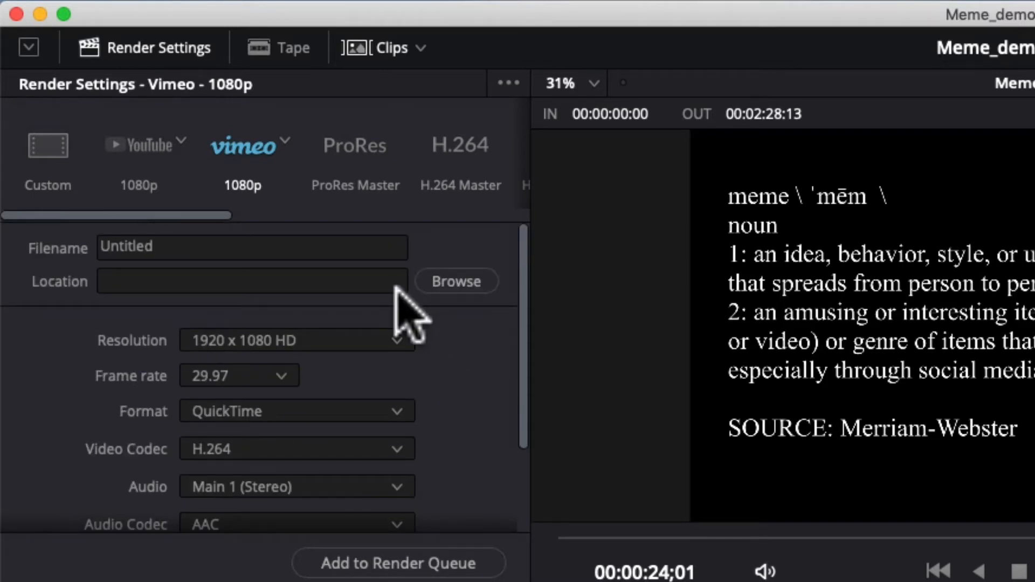
Choose the H.264 Master render preset and look through its available resolutions without changing the resolution.
click(459, 178)
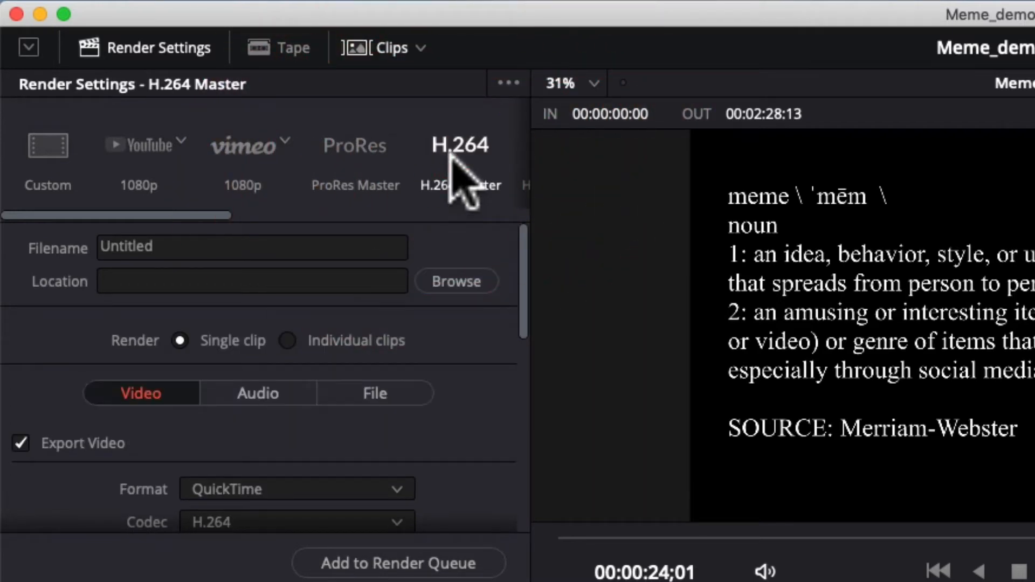
scroll(444, 297, down, 4)
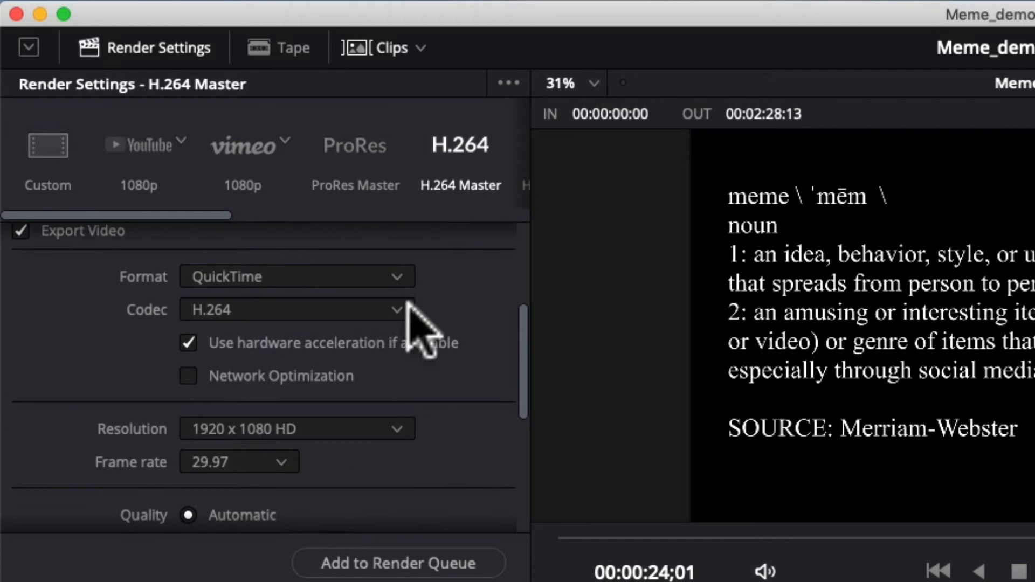
click(358, 428)
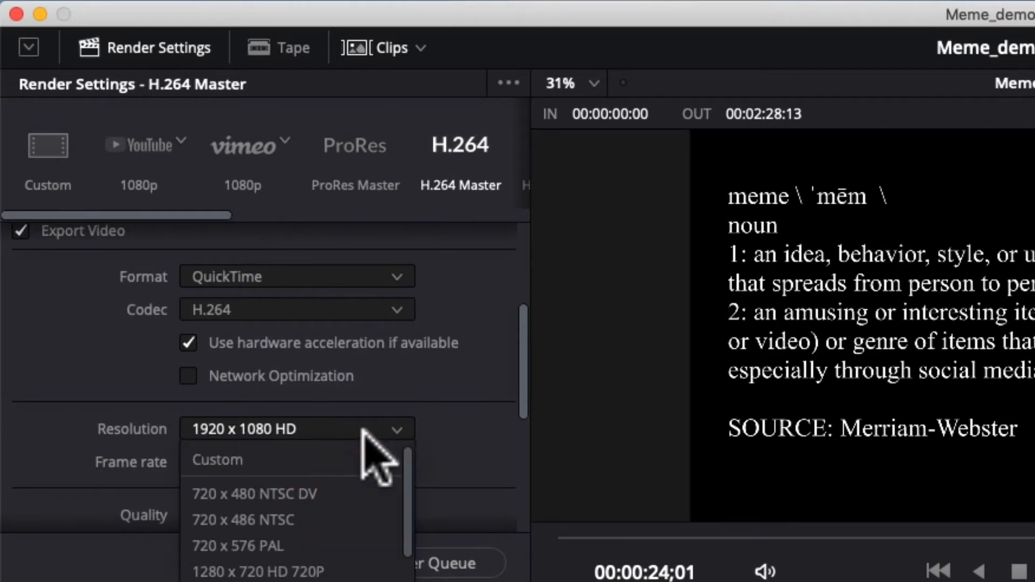
click(427, 439)
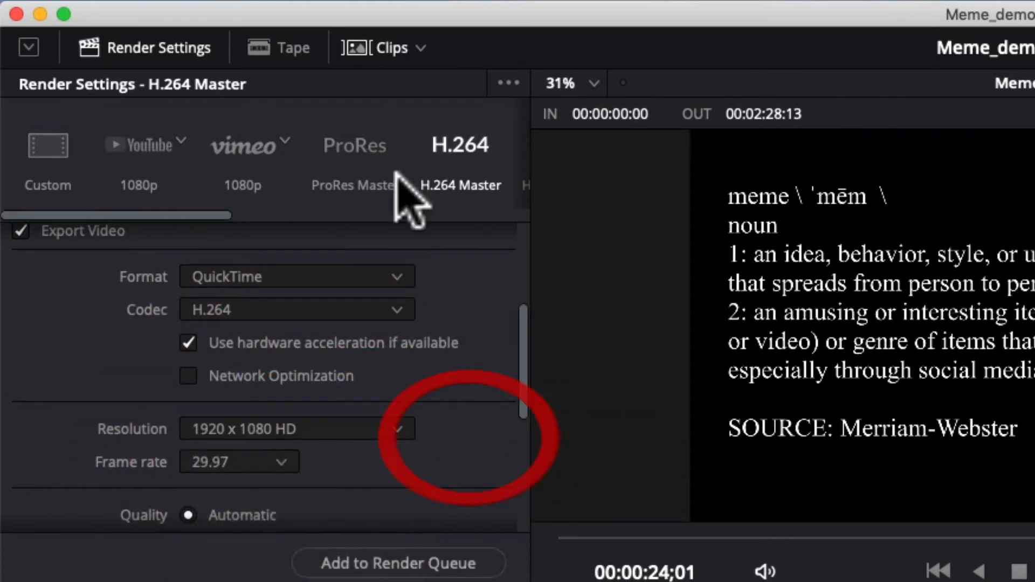
Switch the render preset back to YouTube 1080p and check its resolution setting.
click(189, 161)
scroll(439, 372, up, 3)
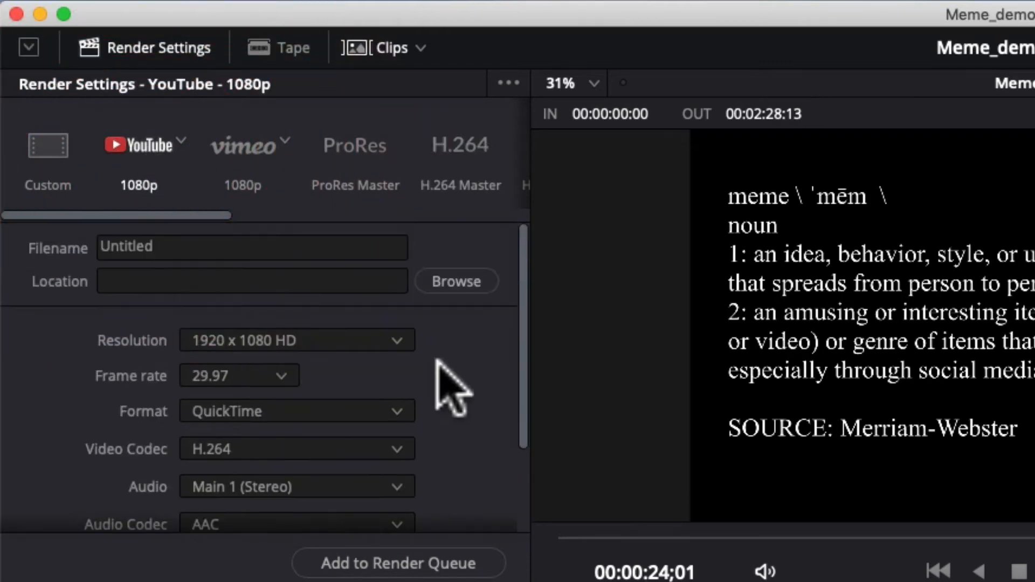
click(373, 338)
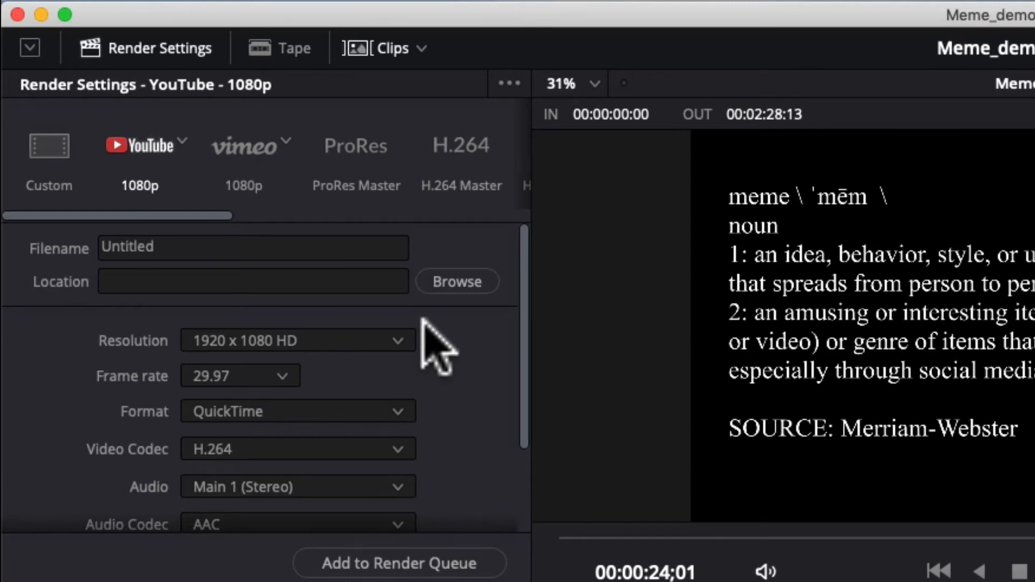
Choose the ProRes Master render preset, review its settings and browse through the rest of the preset list.
click(384, 179)
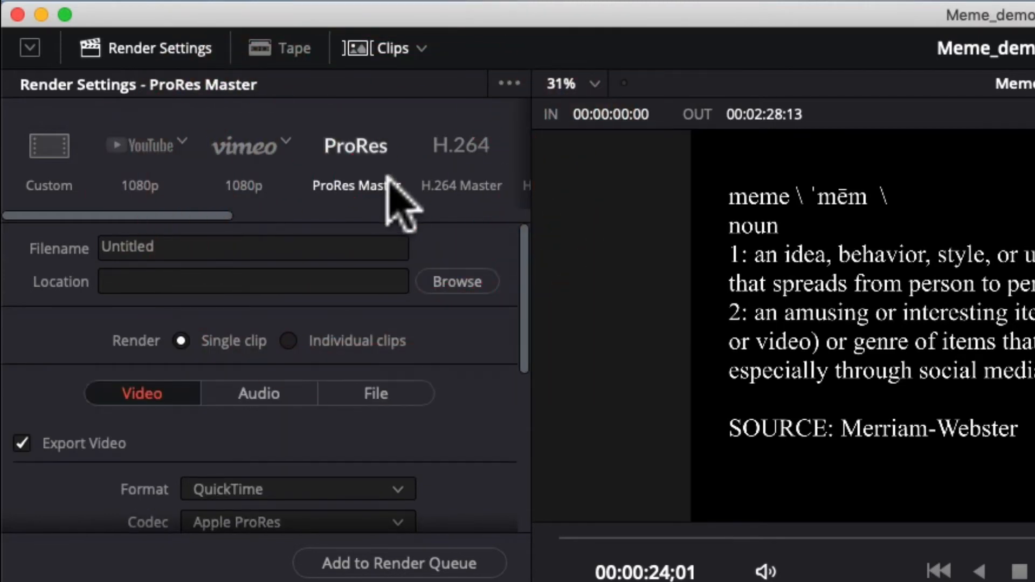
scroll(462, 352, down, 5)
scroll(462, 351, up, 5)
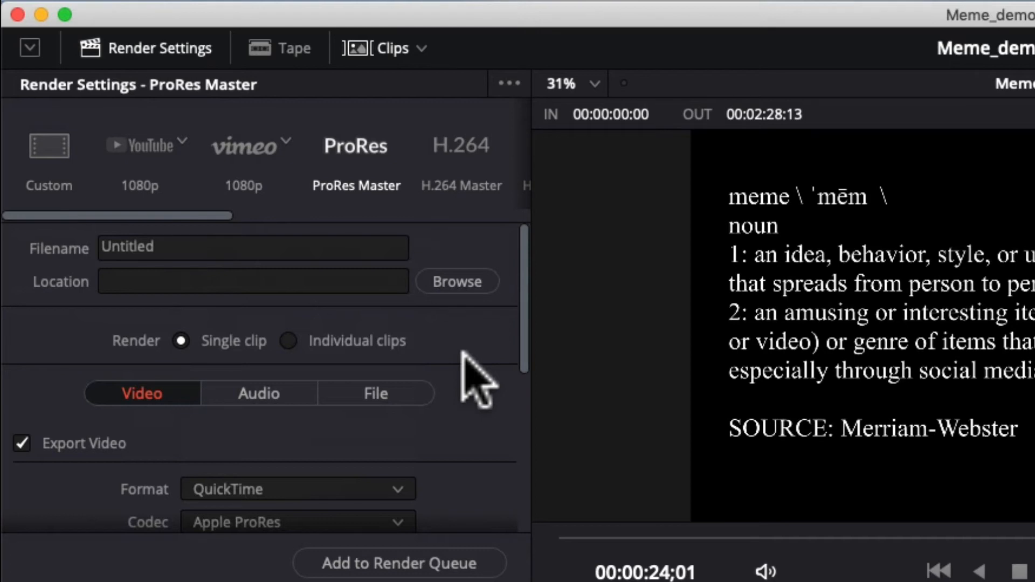
click(242, 215)
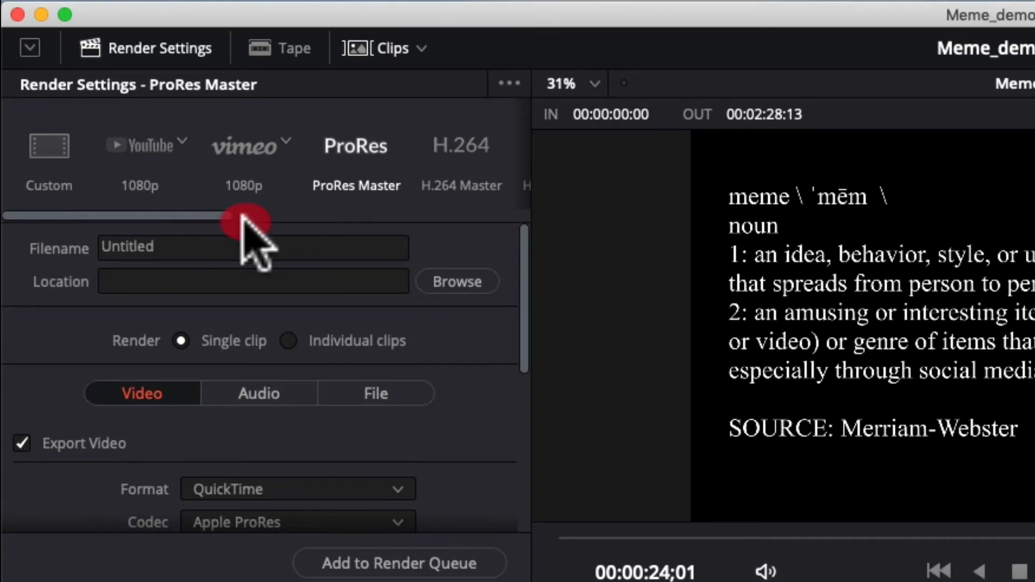
click(349, 215)
click(424, 215)
click(102, 215)
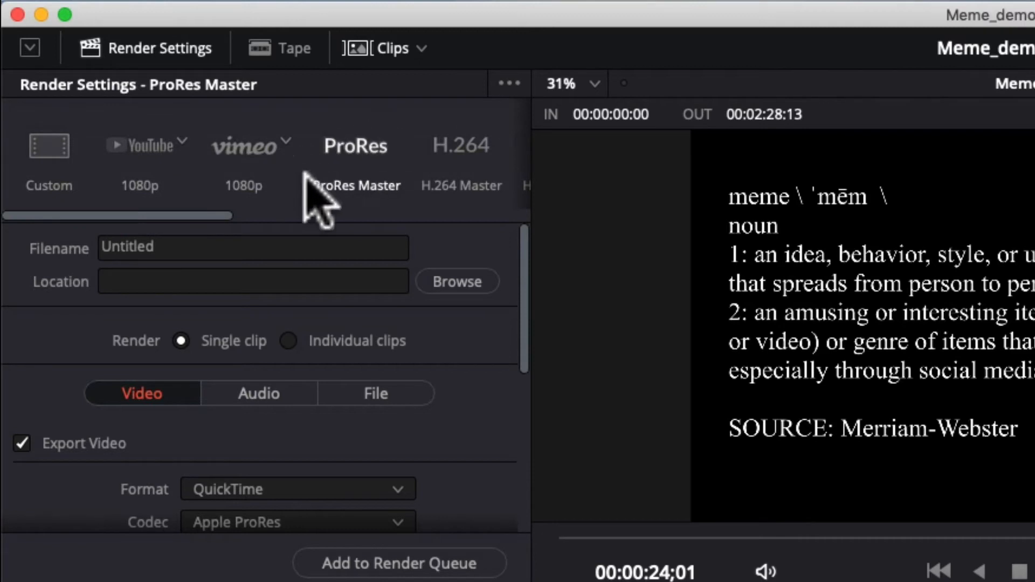
Check the ProRes Master codec, resolution and frame rate settings, and return to the YouTube 1080p render preset.
scroll(453, 350, down, 5)
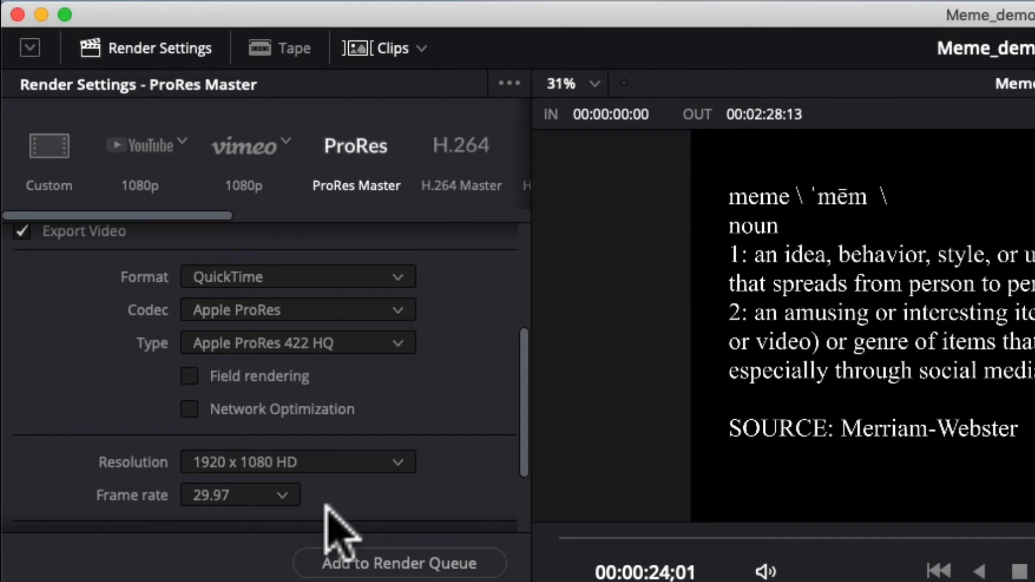
scroll(326, 512, up, 5)
click(124, 143)
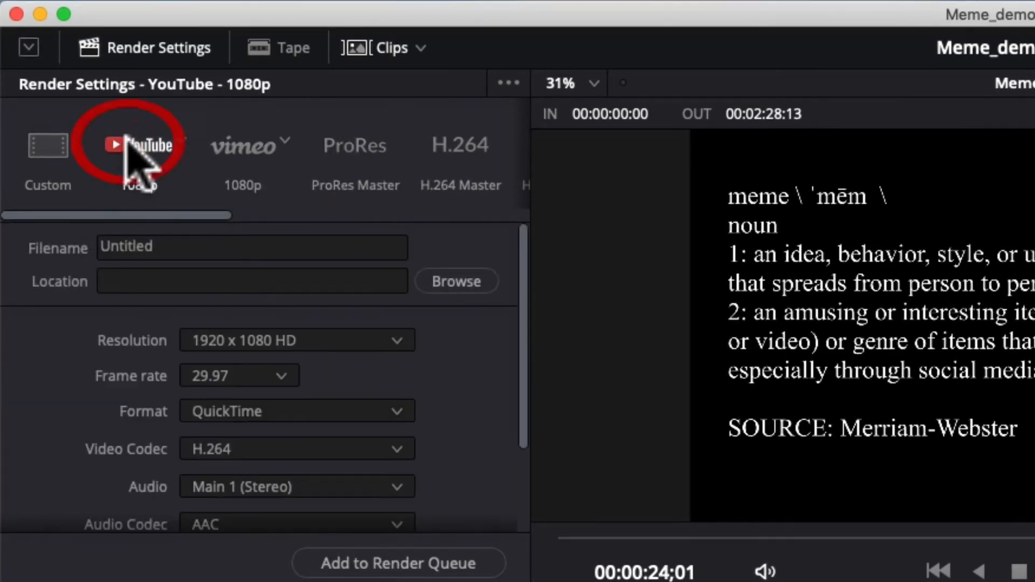
Set the render's filename to Memes_2.
drag(164, 248, 95, 250)
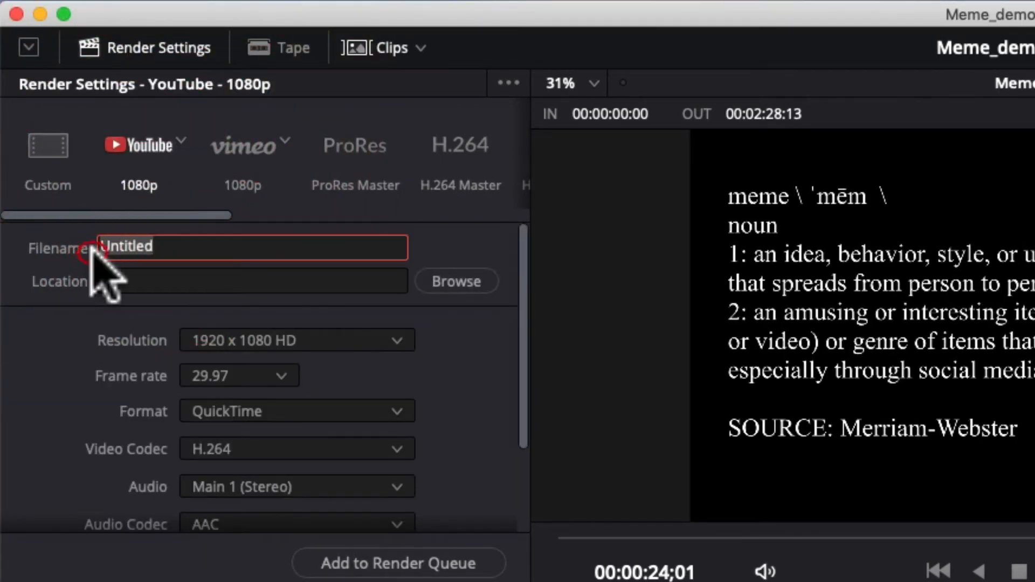
text(Memes)
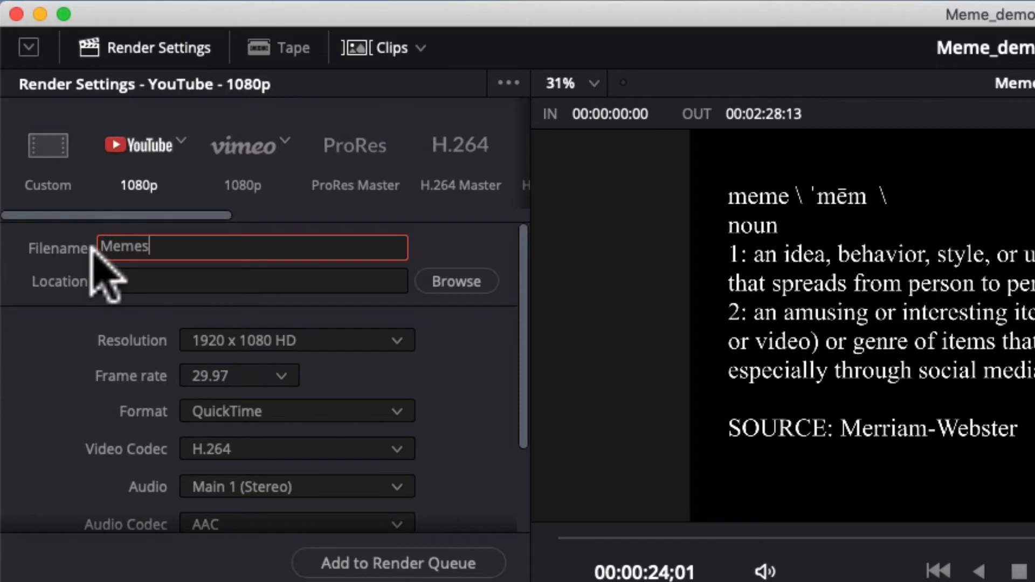
text(_@)
key(BackSpace)
text(2)
Set the Desktop as the save location for the Memes_2 render.
click(132, 284)
click(442, 286)
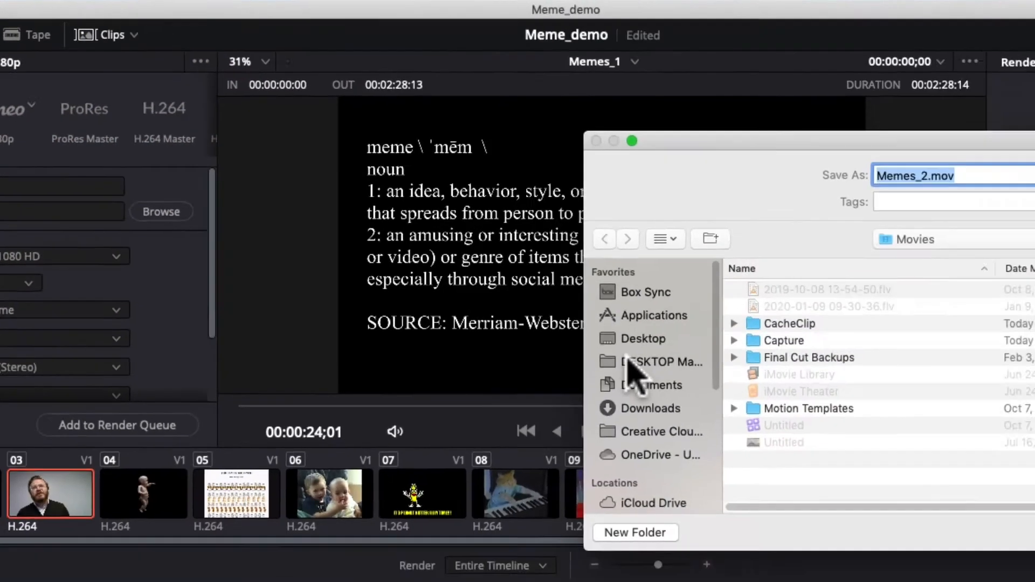
click(415, 283)
click(980, 447)
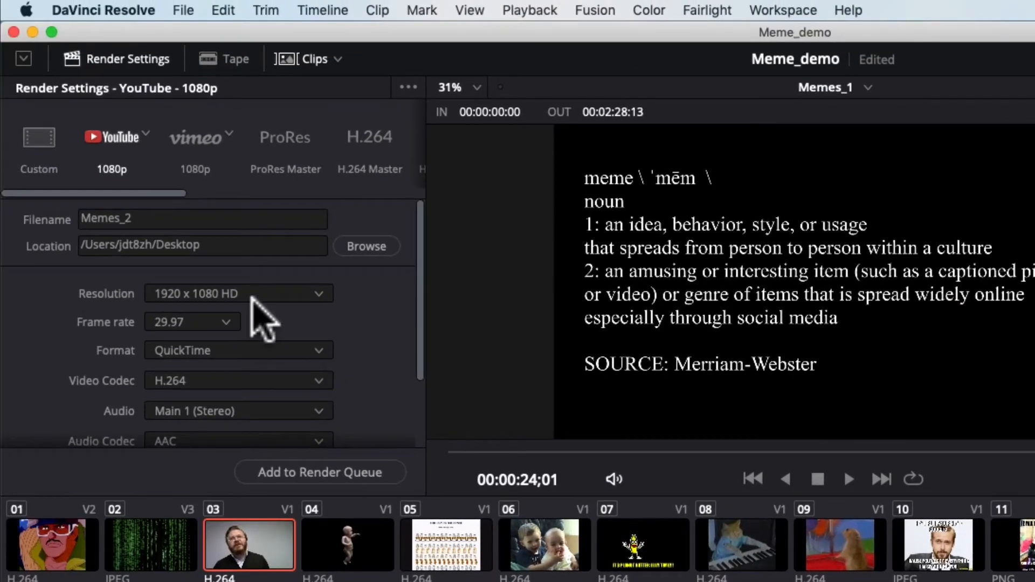
Look through the available resolutions without changing the setting, and review the remaining YouTube 1080p format, codec, audio and upload settings.
click(251, 296)
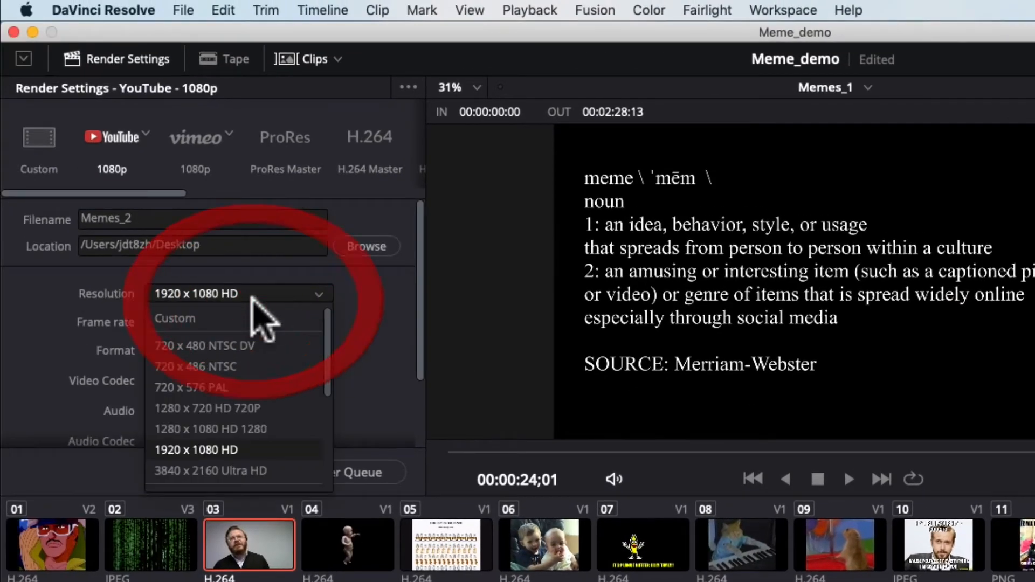
click(377, 392)
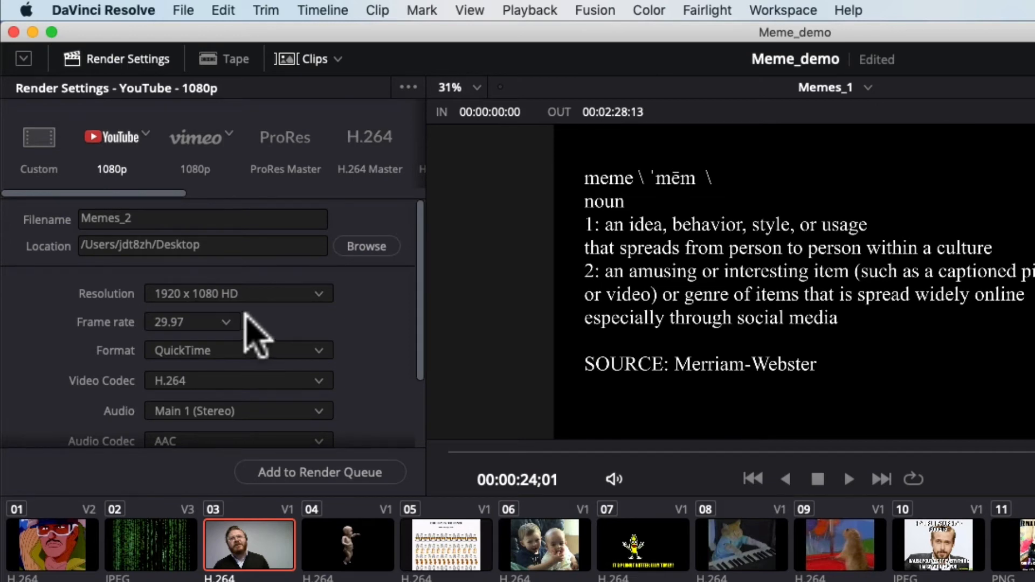
scroll(369, 352, down, 2)
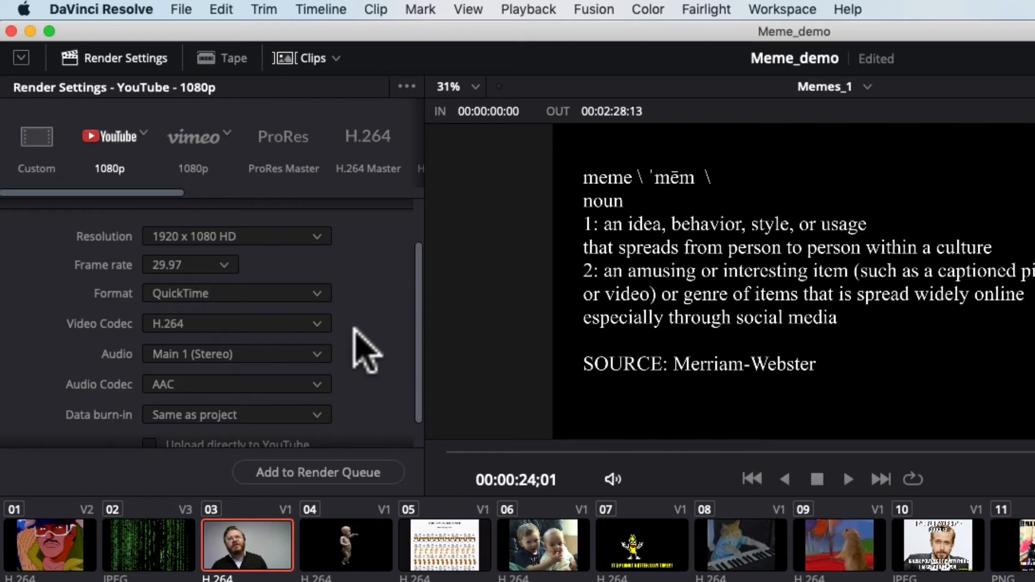
scroll(354, 330, down, 3)
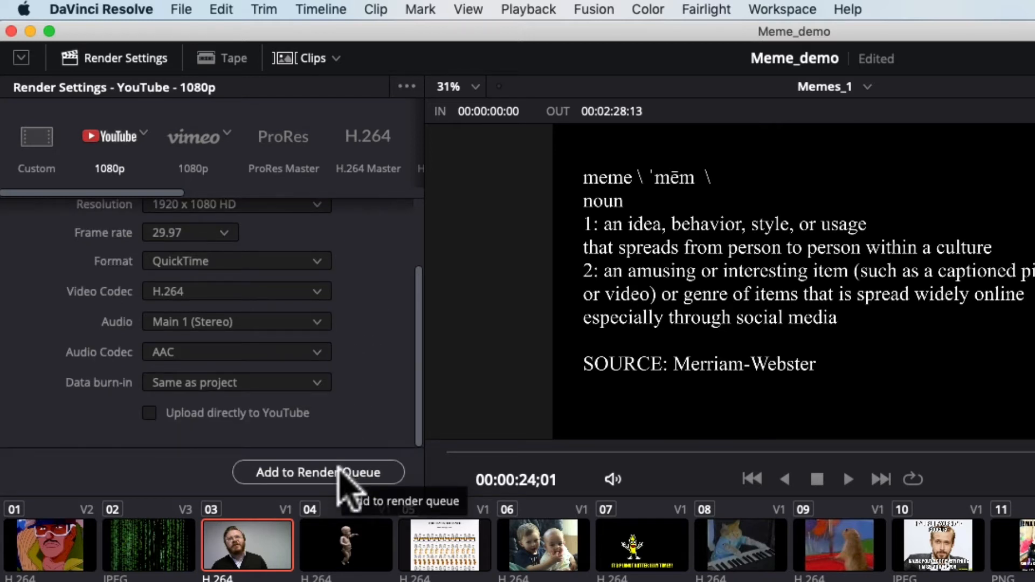
Add the Memes_2 job to the render queue and render it.
click(339, 470)
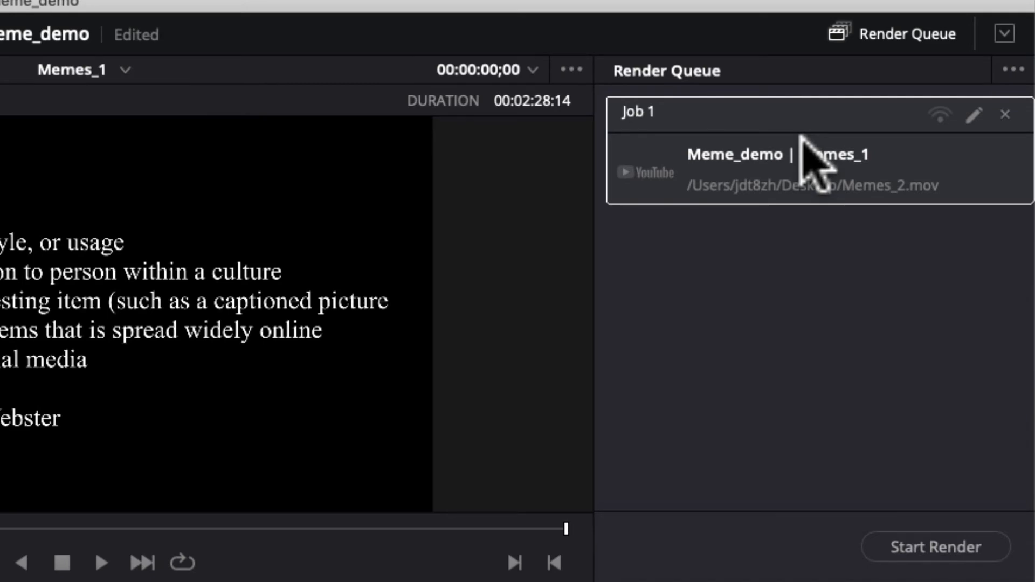
click(977, 546)
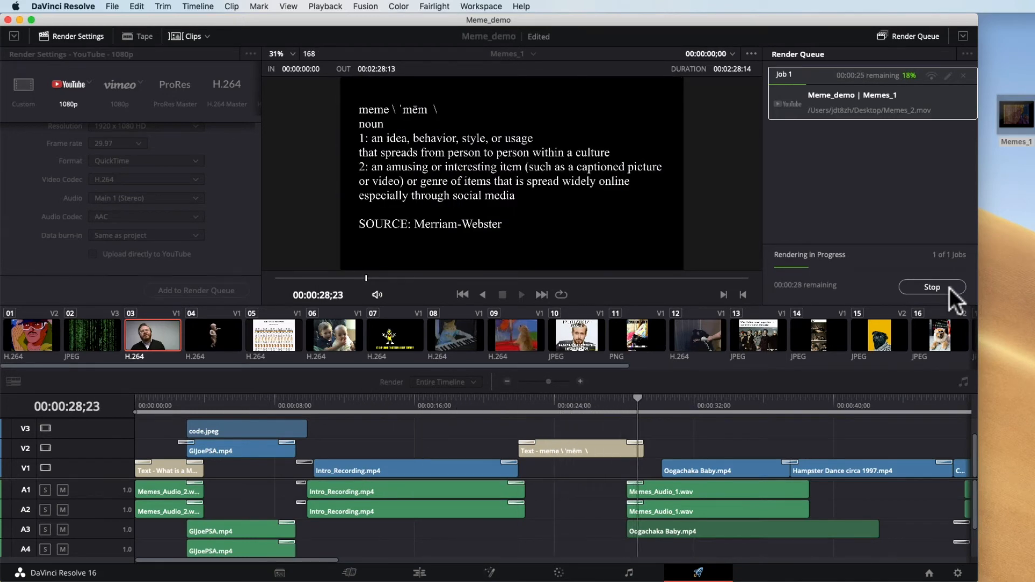
click(950, 288)
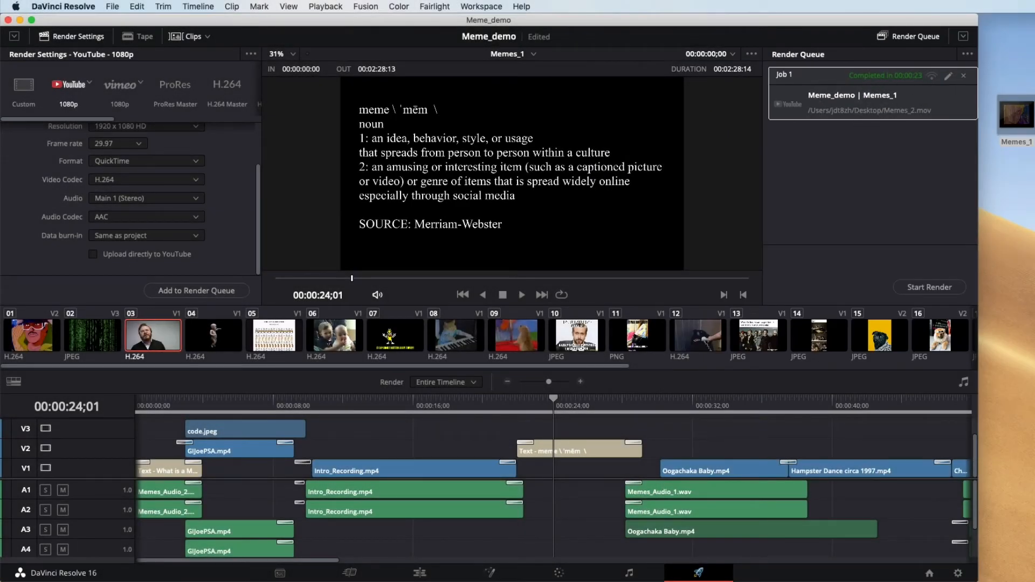
Compare the Memes_2 and Memes_1 movie files in the Desktop folder in Finder, and close the folder window.
click(173, 205)
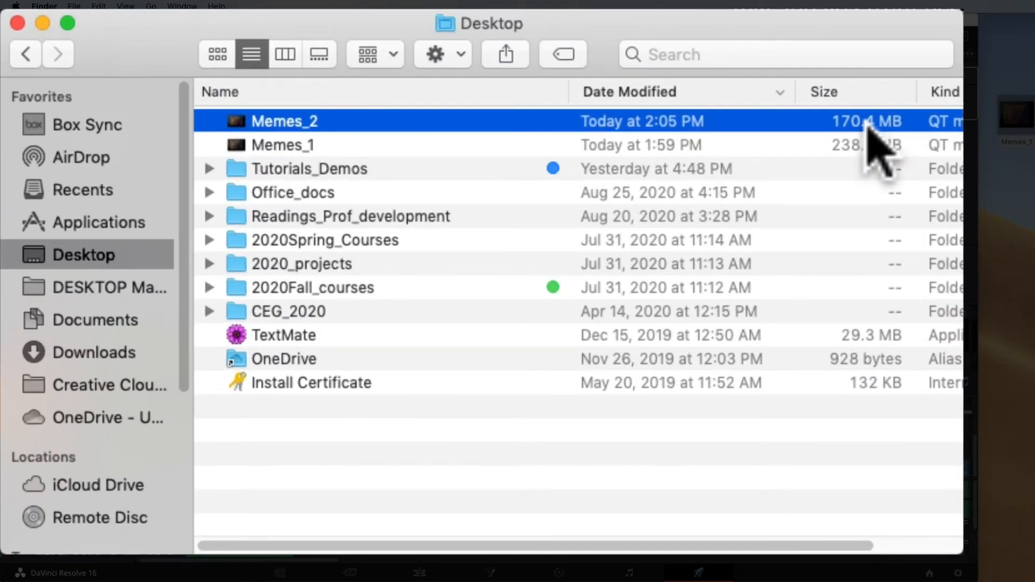
click(366, 145)
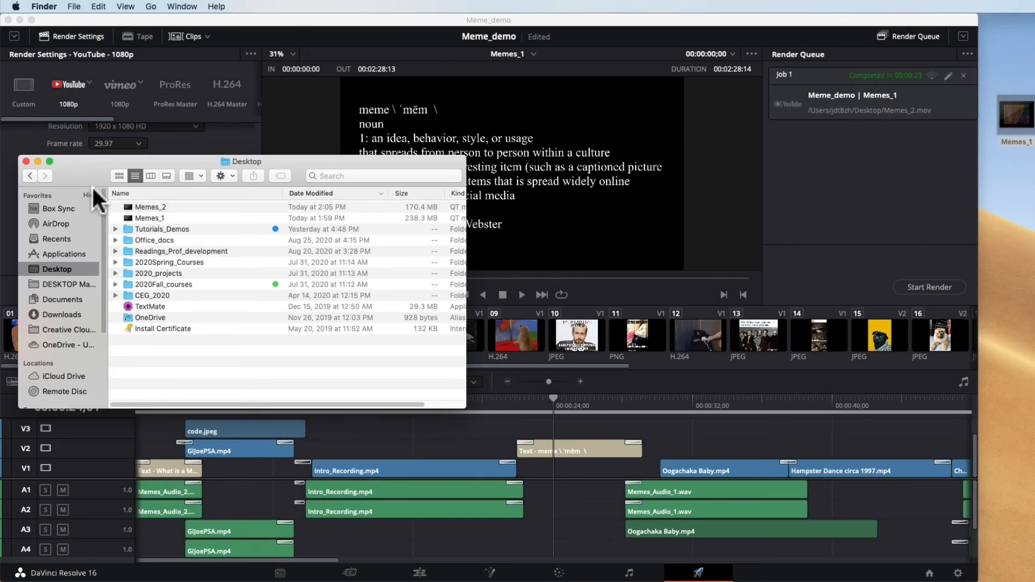
drag(75, 168, 302, 141)
click(394, 182)
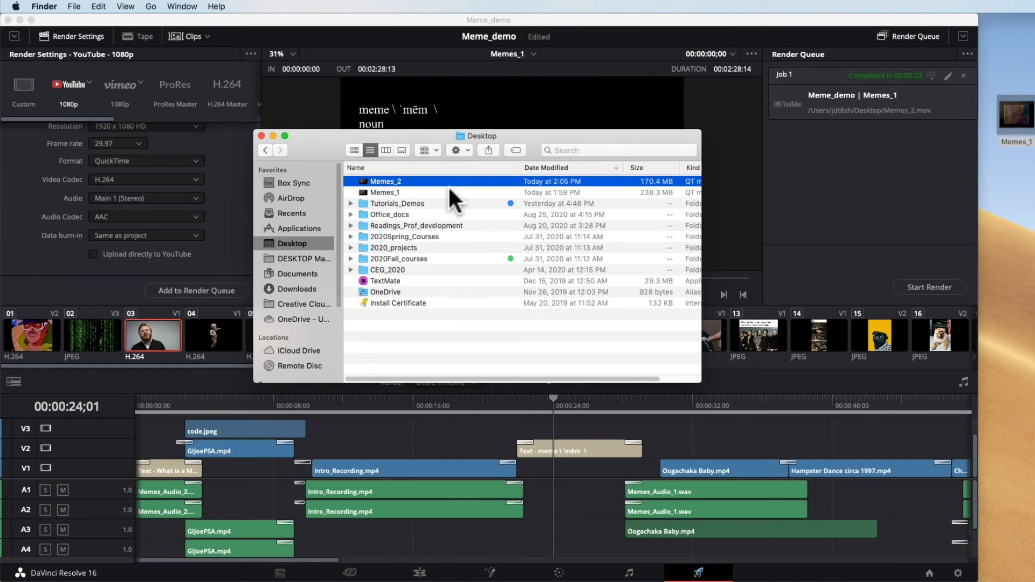
click(261, 135)
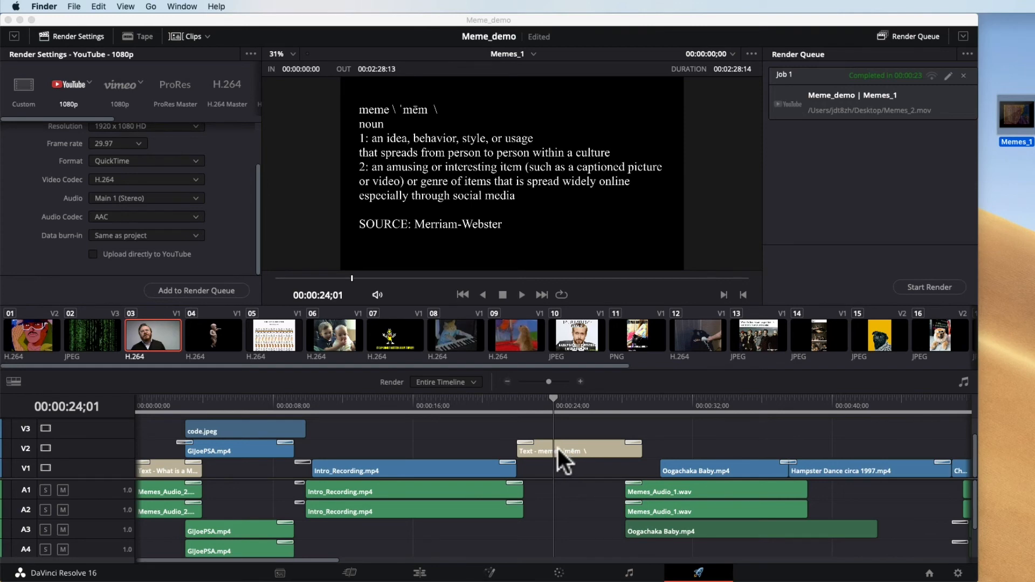
Return to DaVinci Resolve, open the Project Manager and bring up the available actions for the Meme_demo project.
click(443, 436)
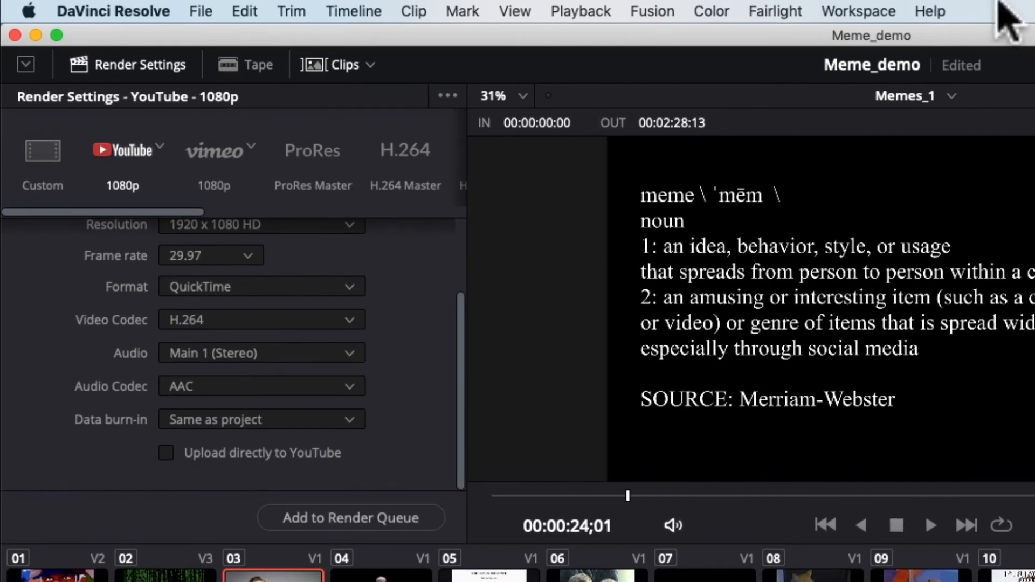
click(205, 10)
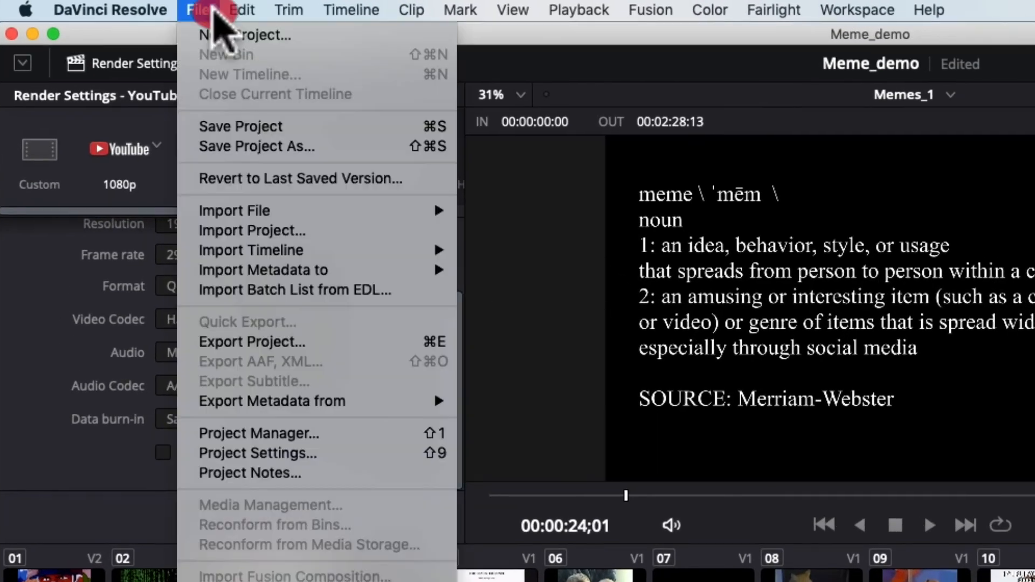
click(303, 432)
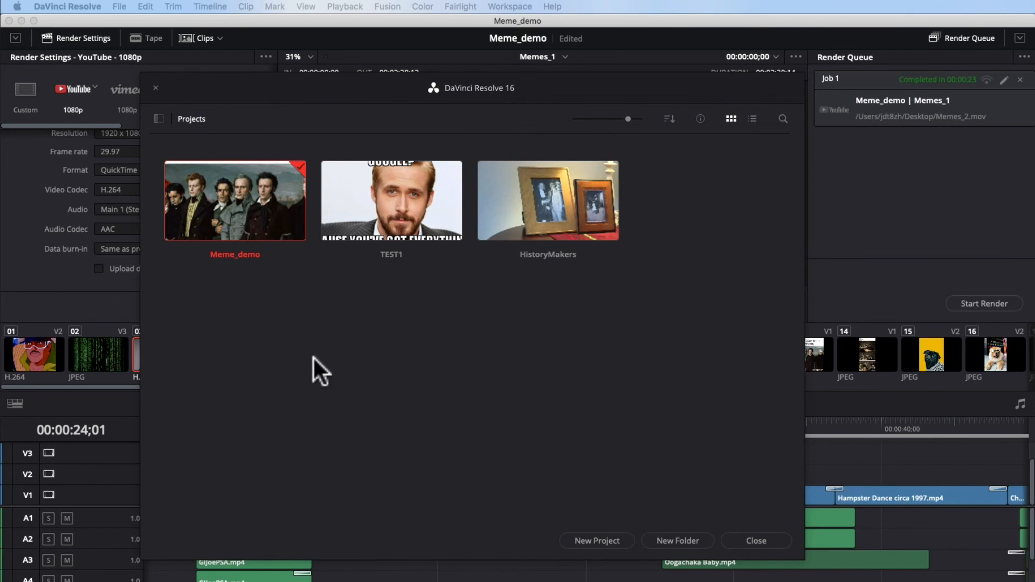
right_click(254, 218)
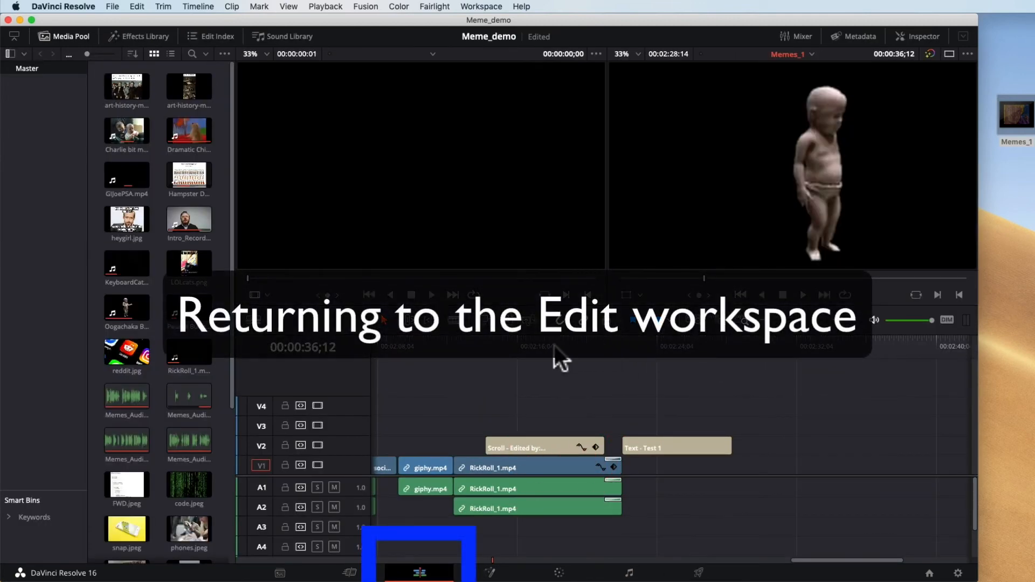
On the Edit page, mark an Out point at the end of RickRoll_1.mp4 (00:02:22;05) and an In point at its start (00:02:12;15).
drag(580, 346, 617, 351)
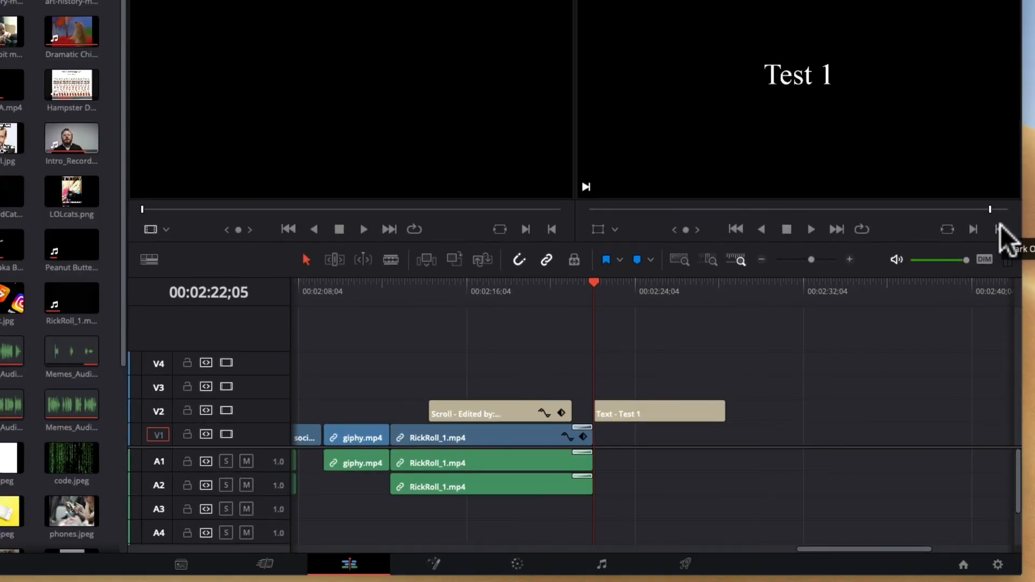
click(999, 229)
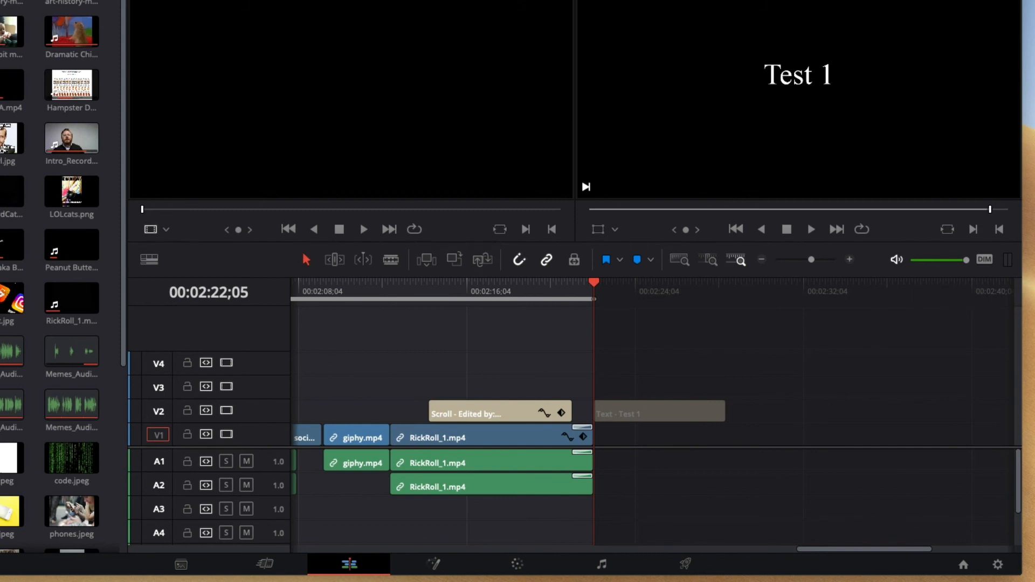
drag(816, 549, 822, 528)
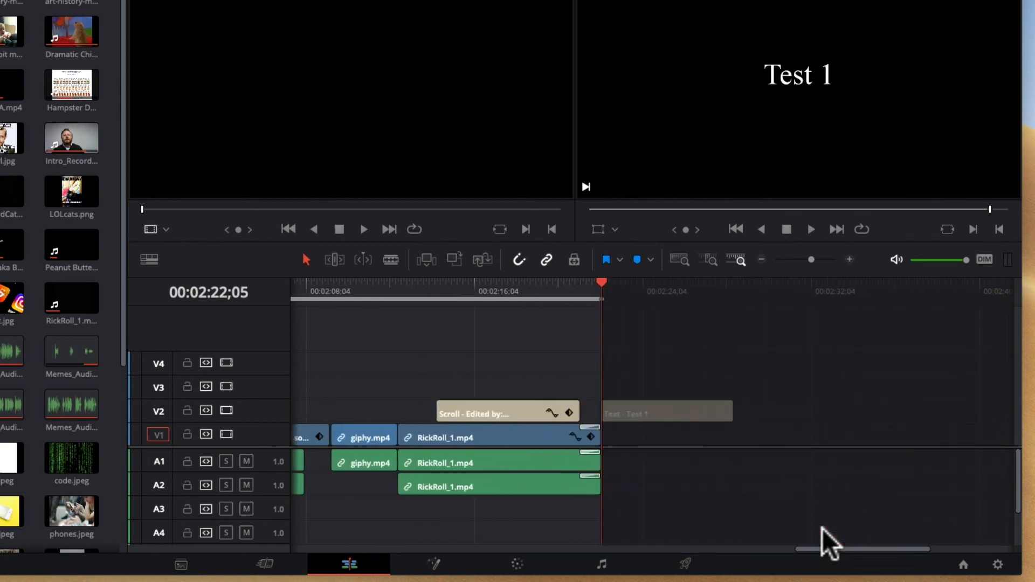
drag(823, 549, 771, 548)
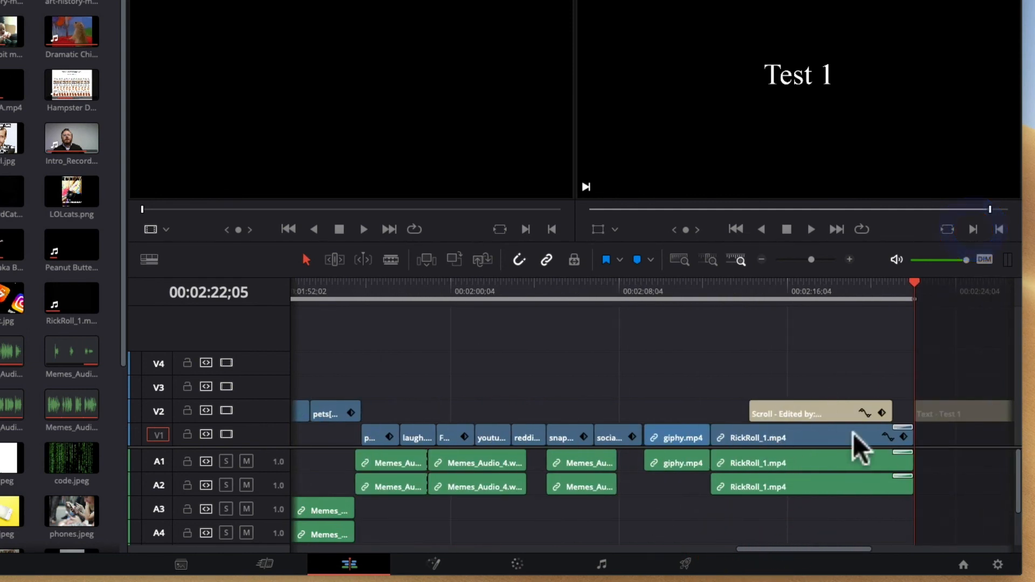
click(710, 286)
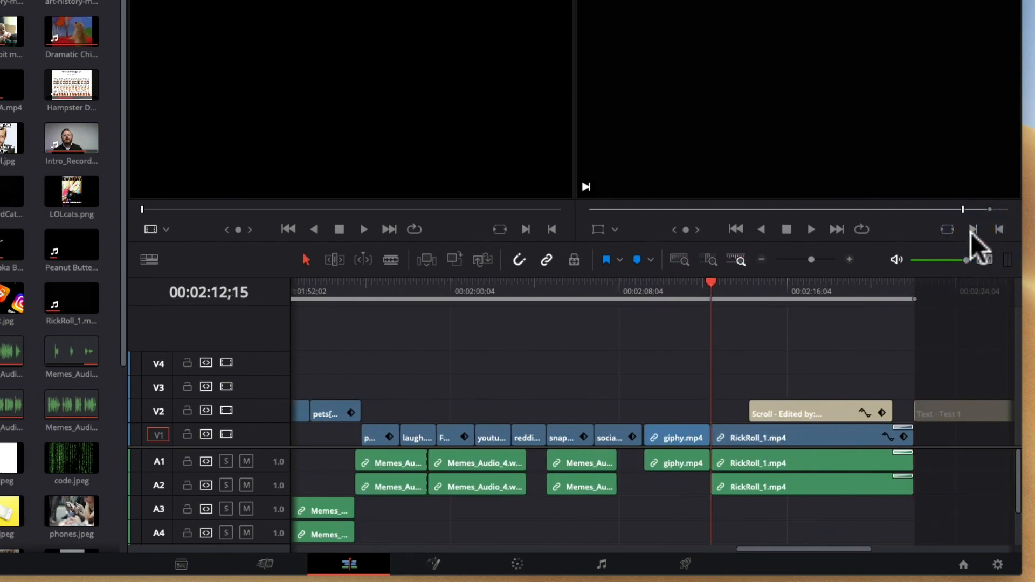
key(i)
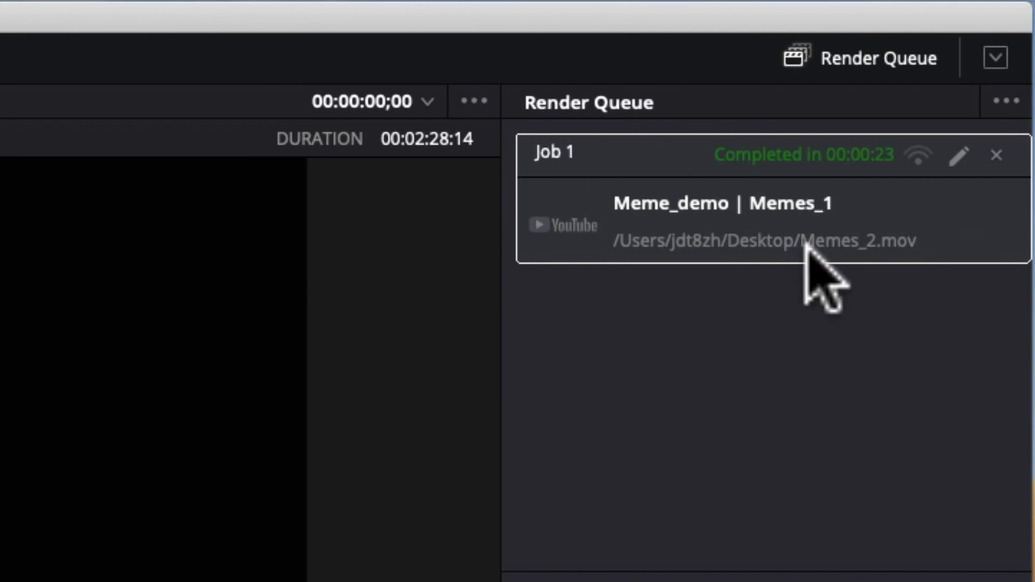
Reveal the completed Job 1 output file, Memes_2.mov, in Finder from the render queue.
right_click(754, 238)
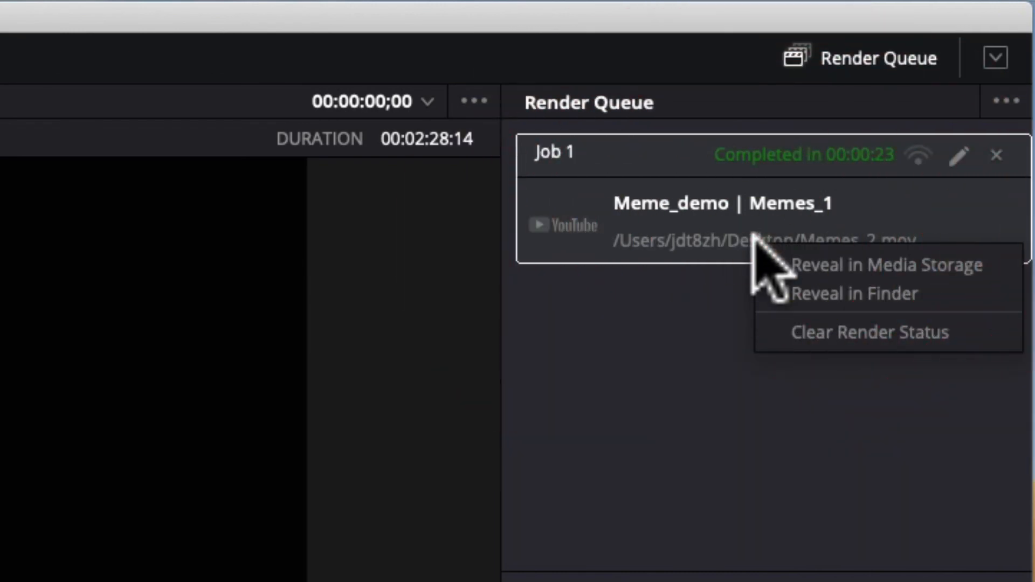
click(900, 291)
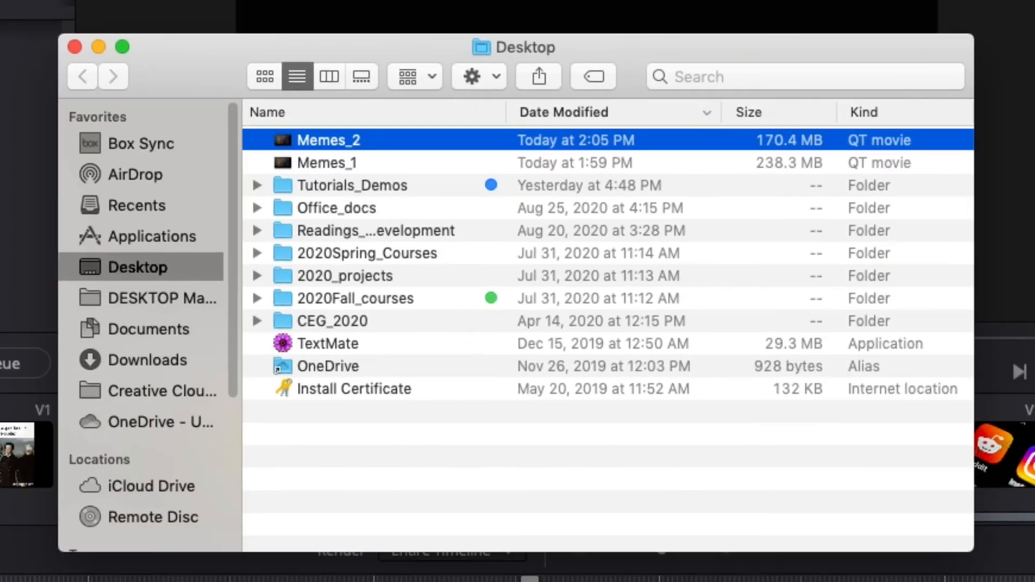